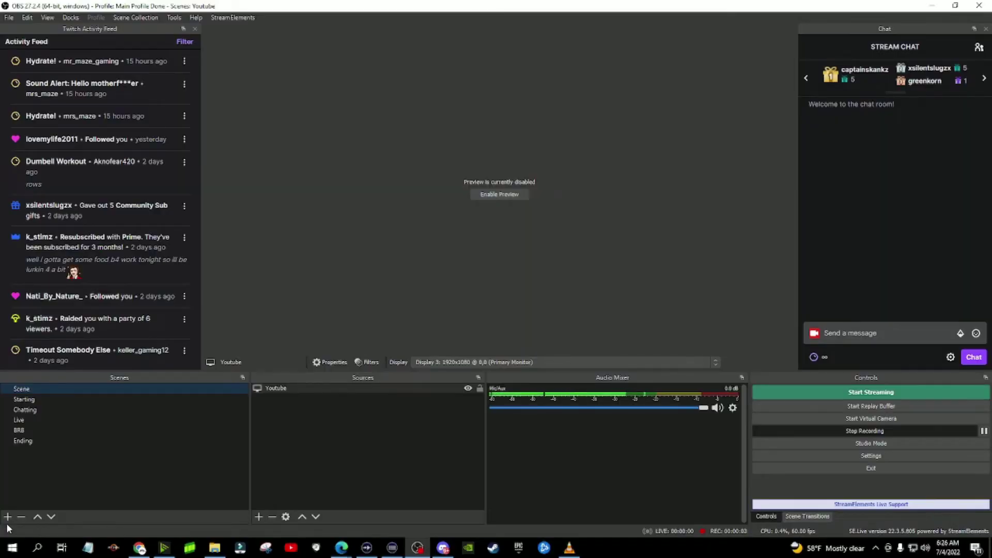
Step: Add a looping media source named Starting Overlay to the Starting scene, using the local file wicked new overlay starting soon.mp4
click(8, 517)
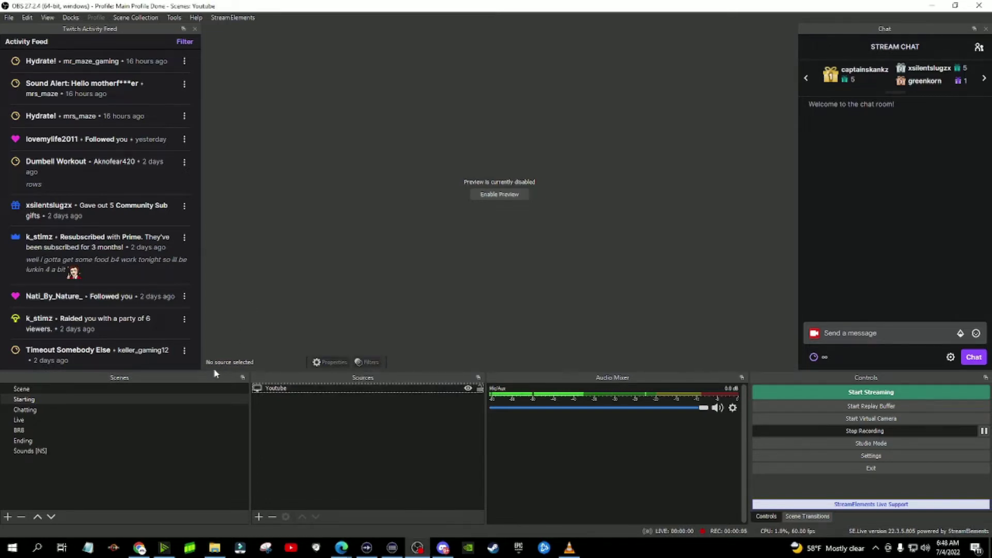
click(188, 399)
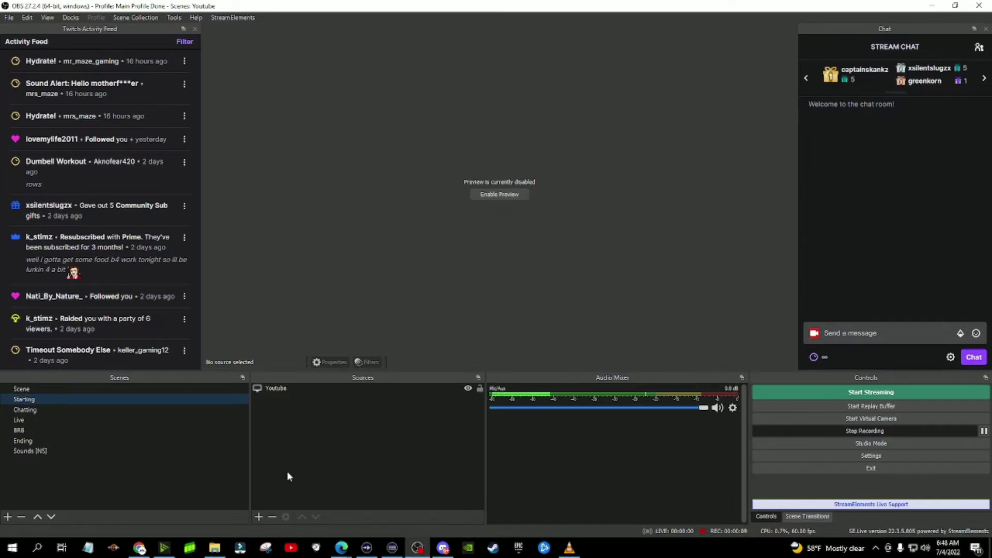
click(259, 517)
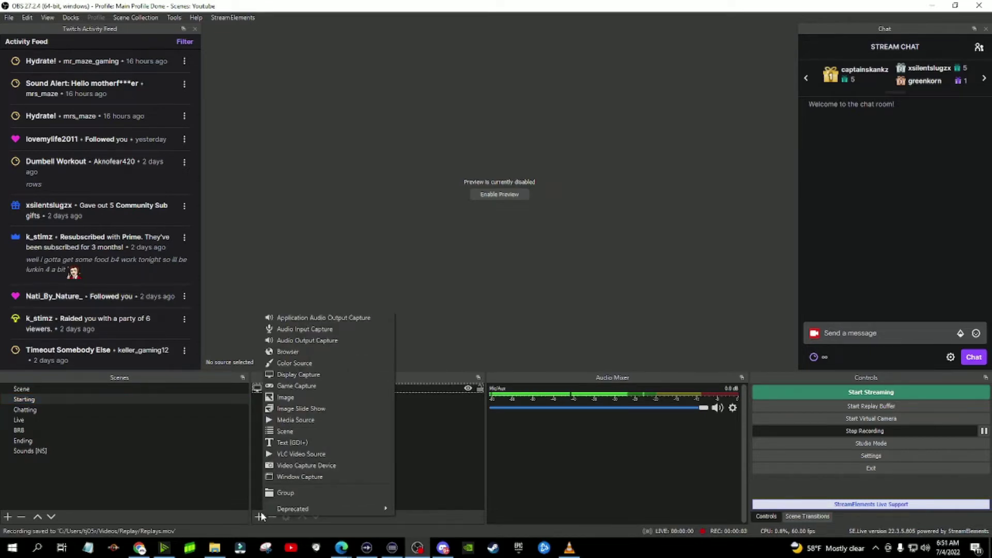
click(306, 420)
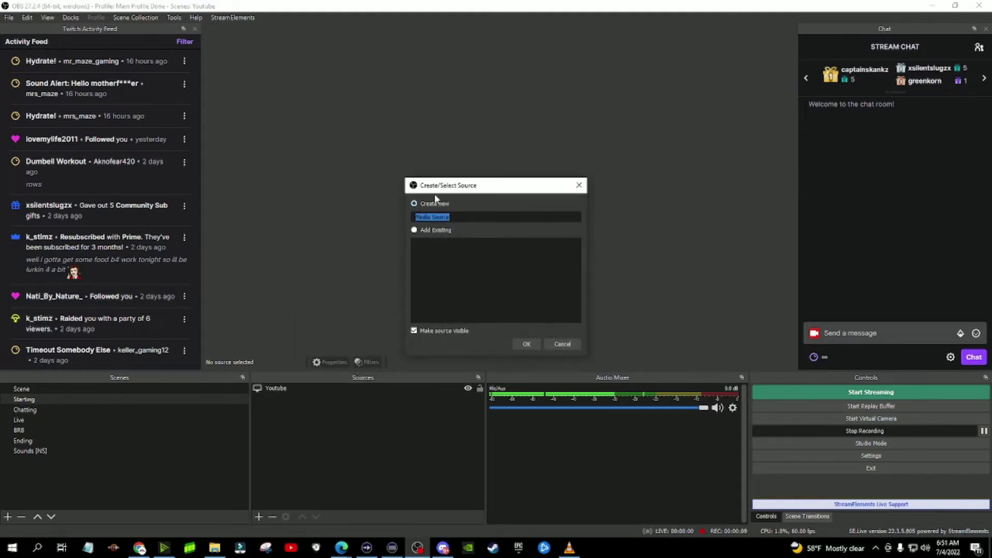
text(Starting Overlay)
click(529, 345)
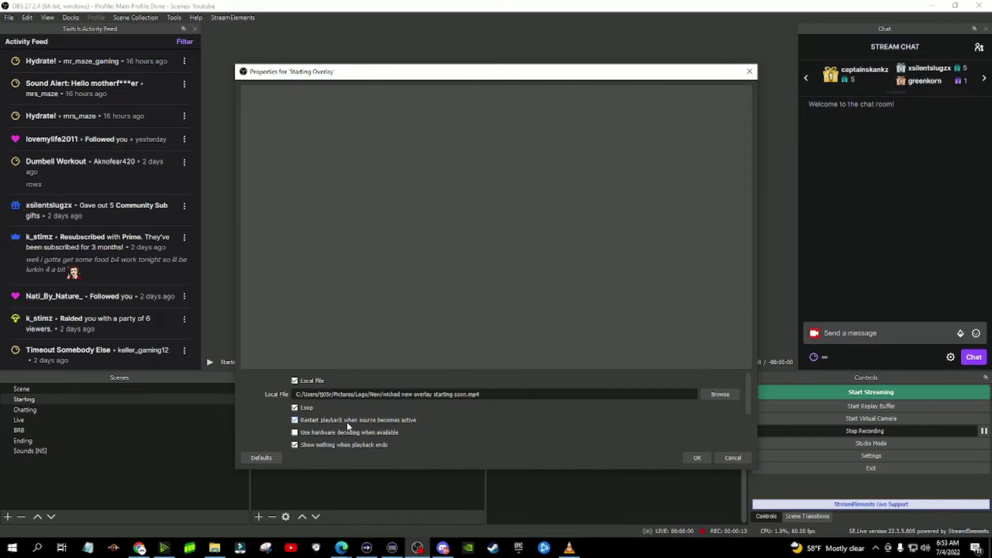
scroll(346, 422, down, 3)
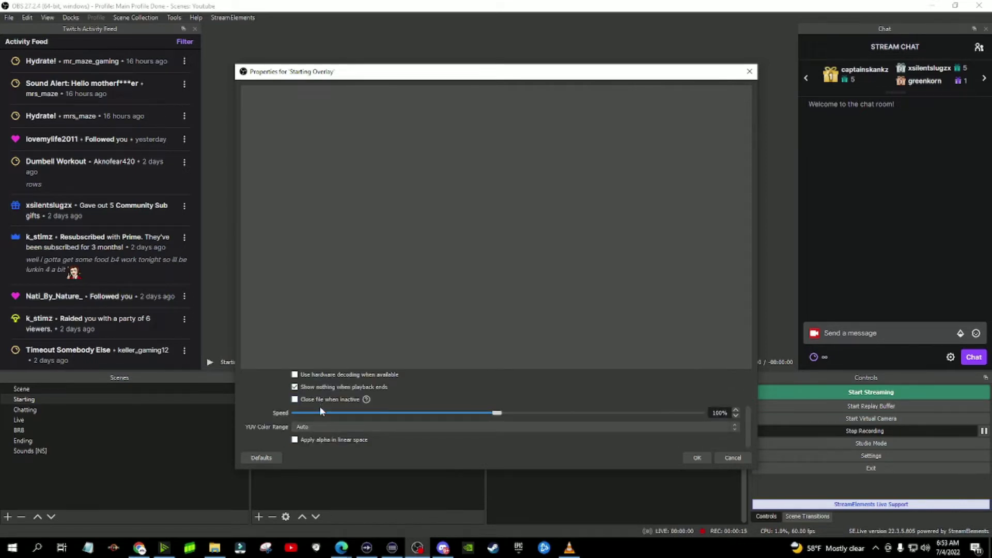
click(697, 458)
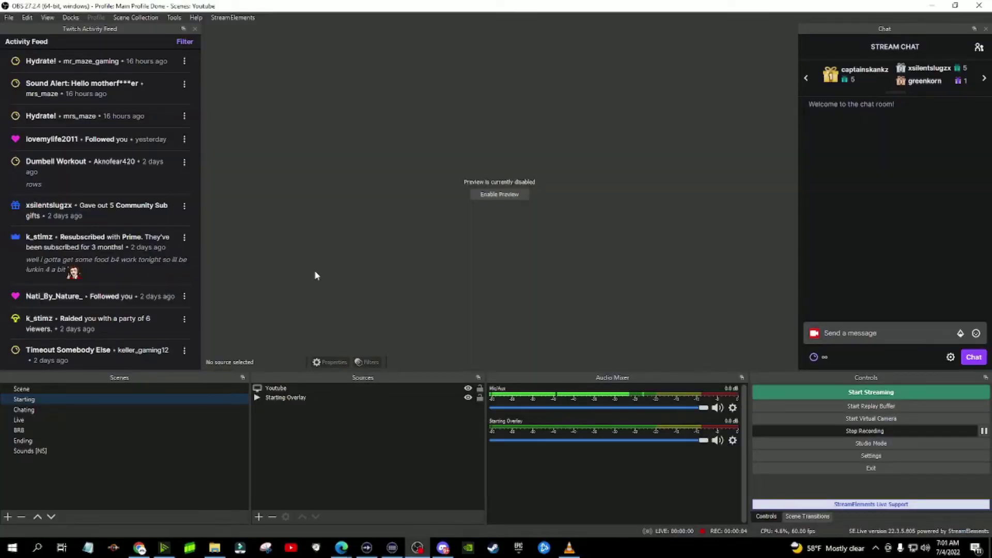
Step: Add a looping media source named Chating Overlay to the Chating scene, using the local file wicked new overlay just chatting.mp4
click(36, 411)
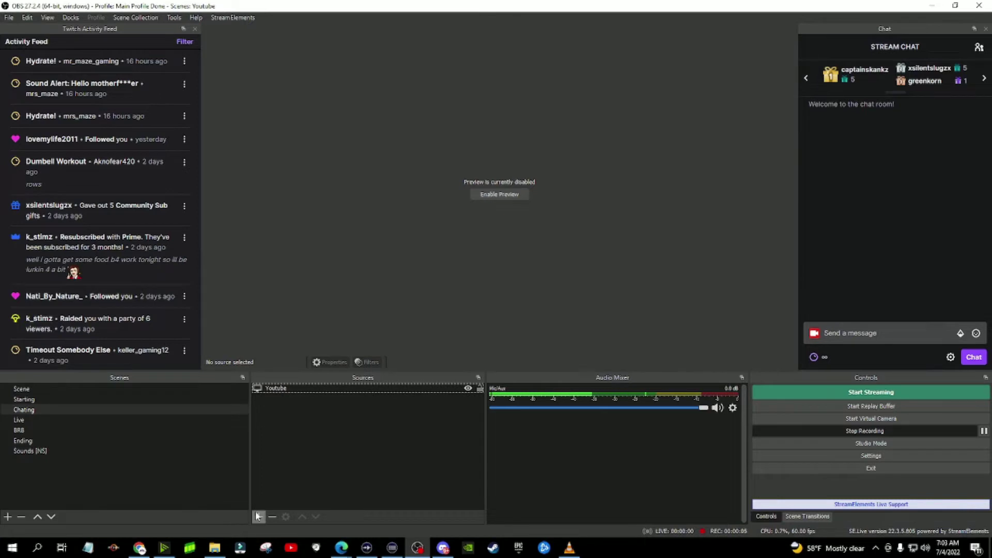
click(258, 516)
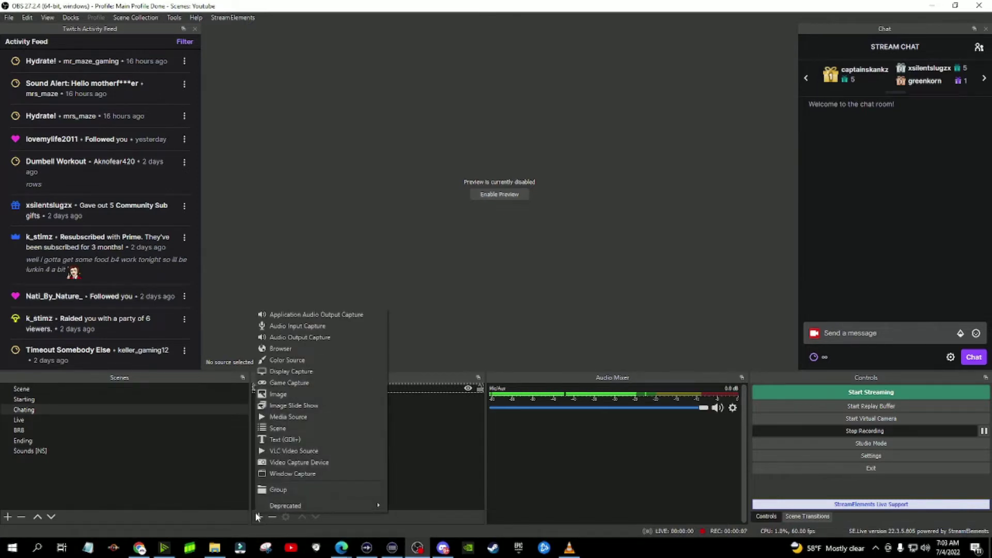
click(291, 416)
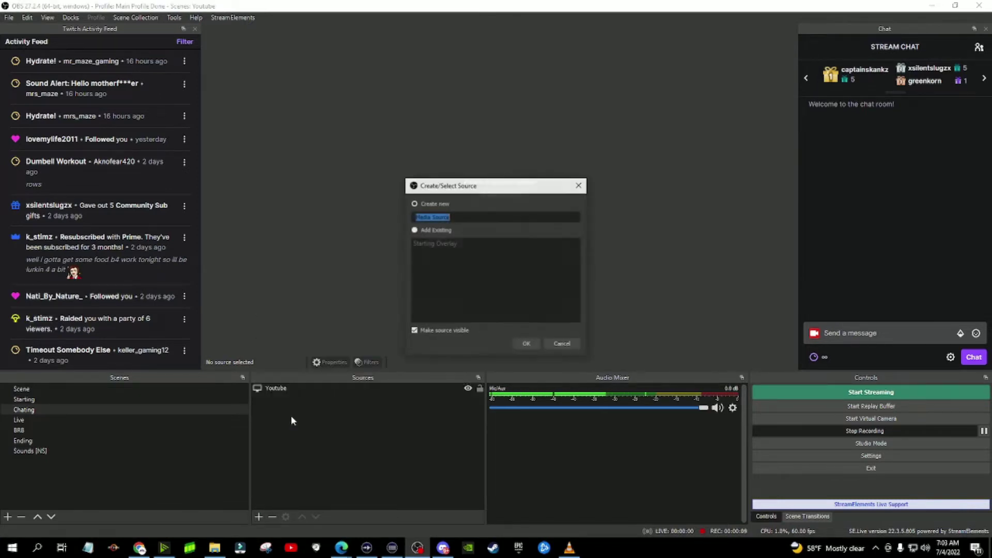
text(Cha)
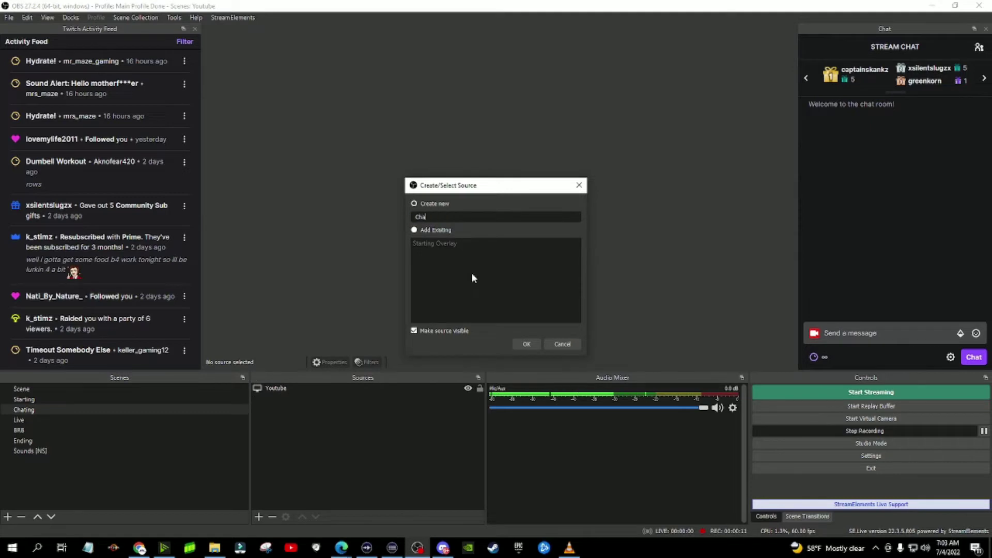
text(tting Ove)
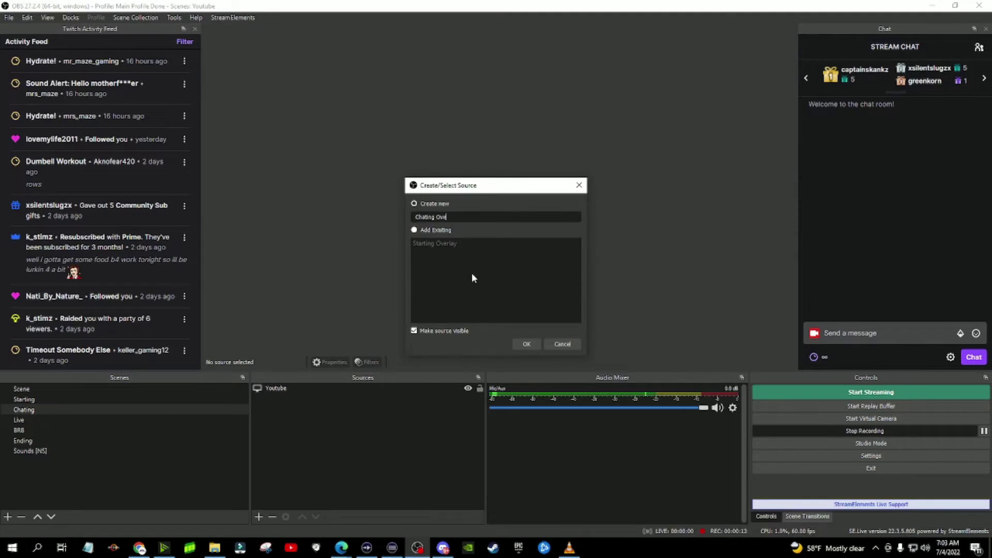
text(rlay)
key(Return)
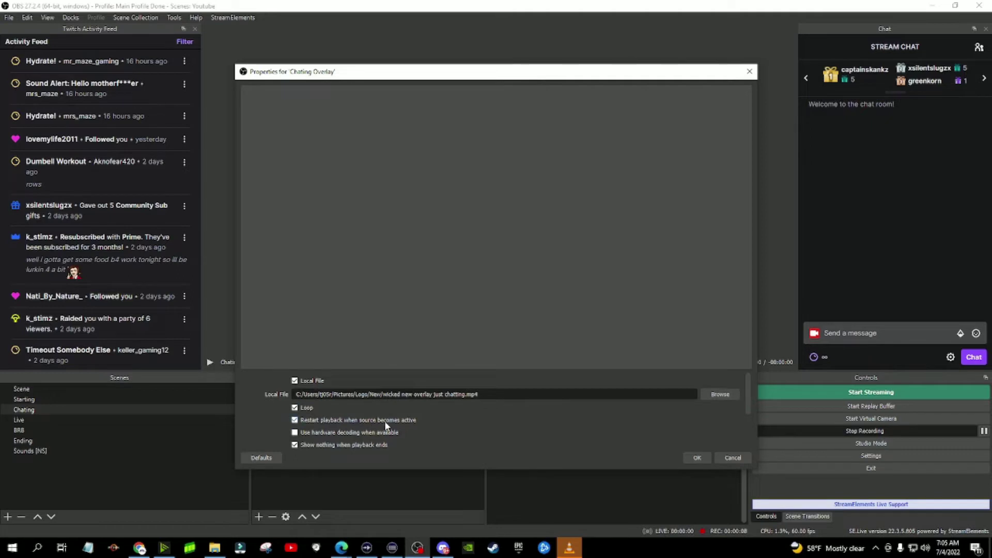
scroll(384, 421, down, 3)
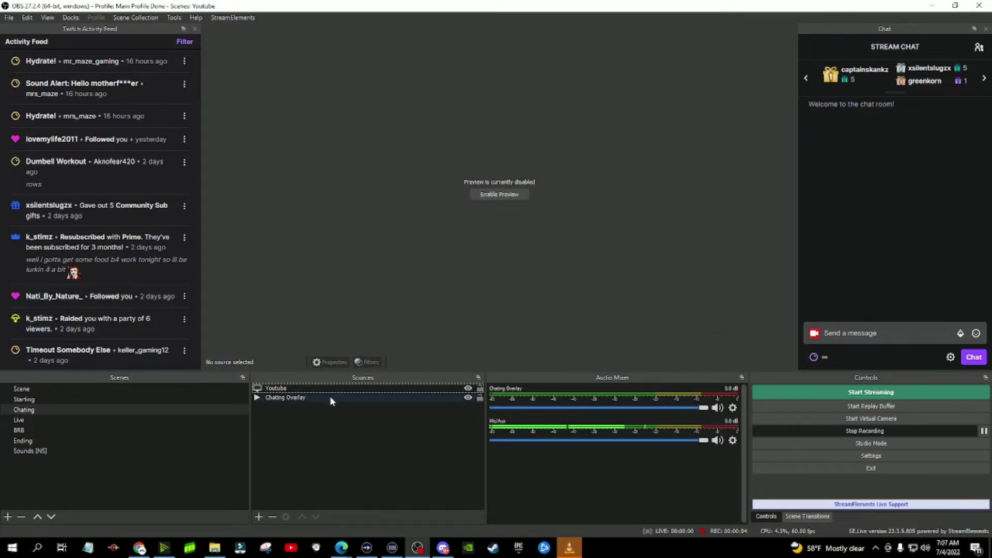
click(468, 391)
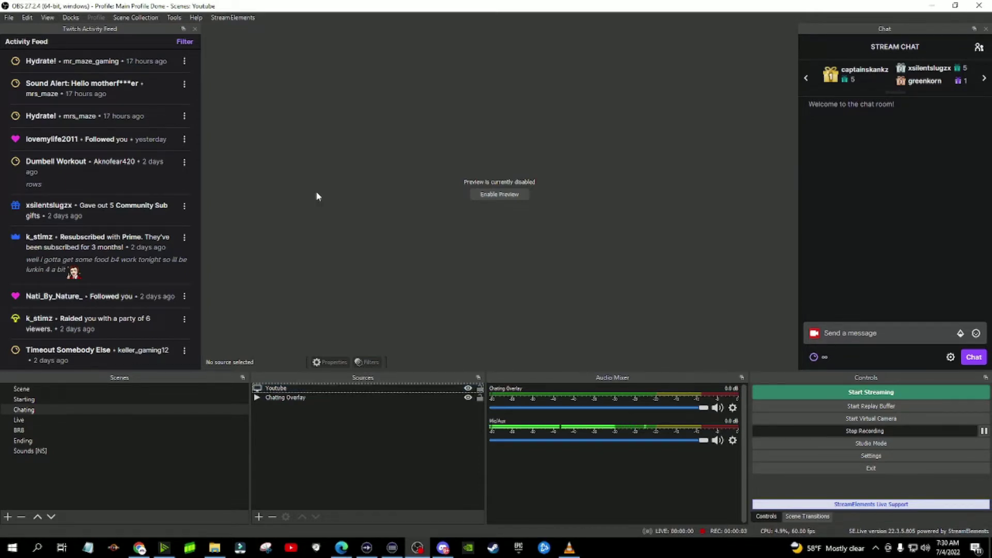
Step: Add a video capture device source named Cam to the Chating scene
click(259, 517)
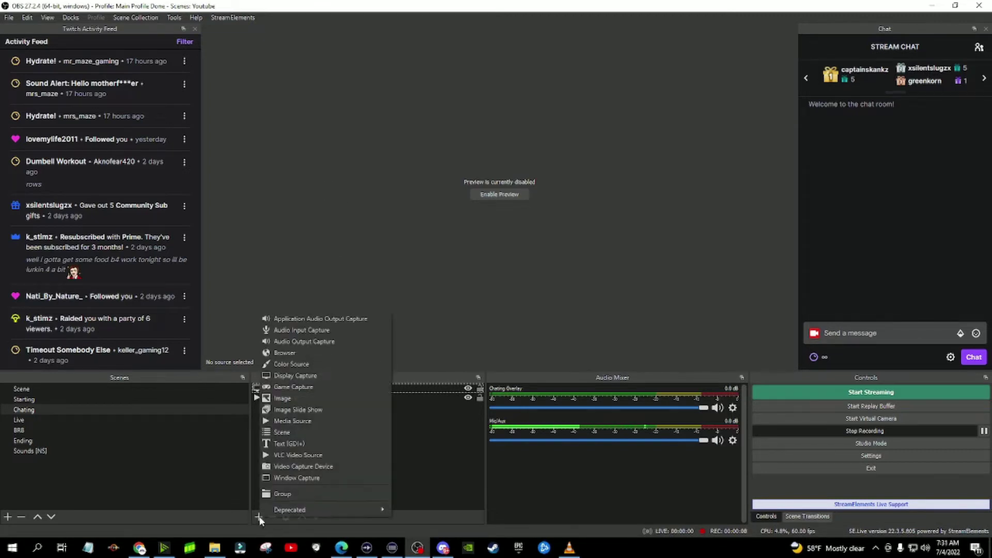
click(293, 466)
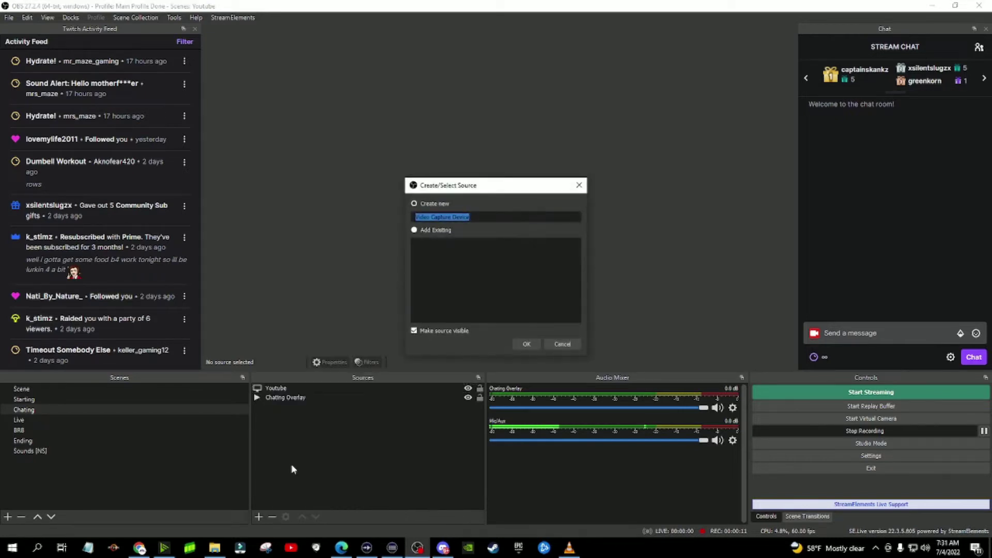
text(d)
key(BackSpace)
text(Cam)
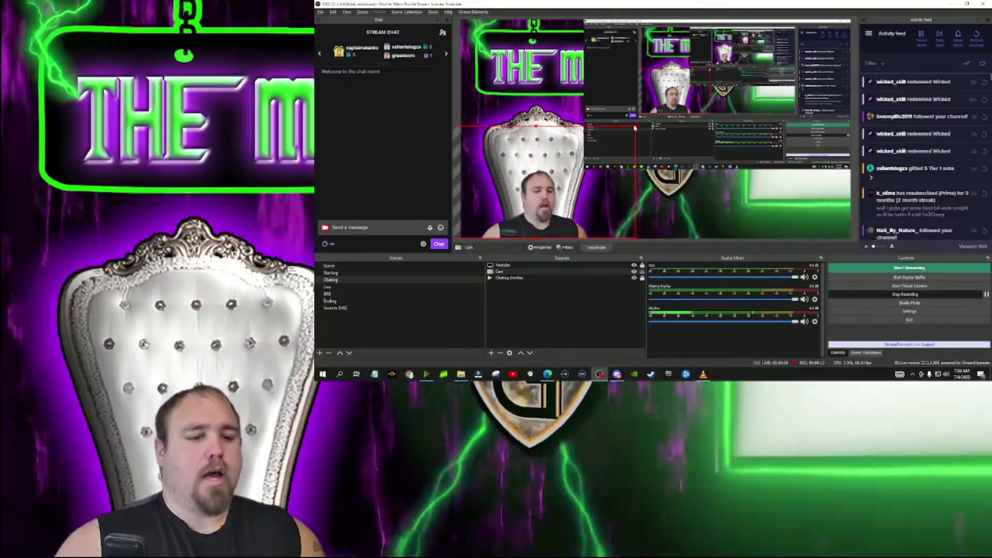
Step: Try cropping the Cam source inward from its upper-right corner in the preview, and restore its frame
drag(635, 128, 600, 165)
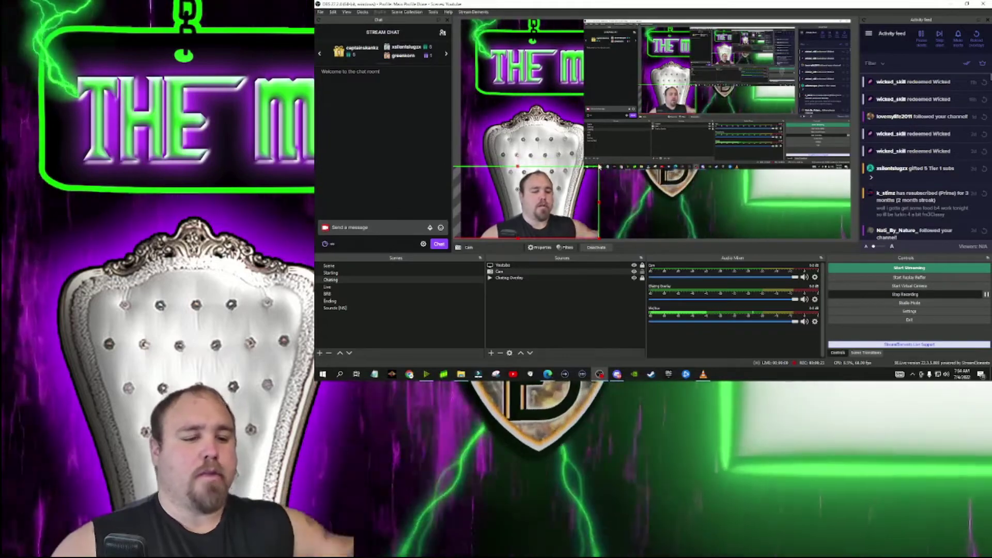
drag(600, 166, 636, 126)
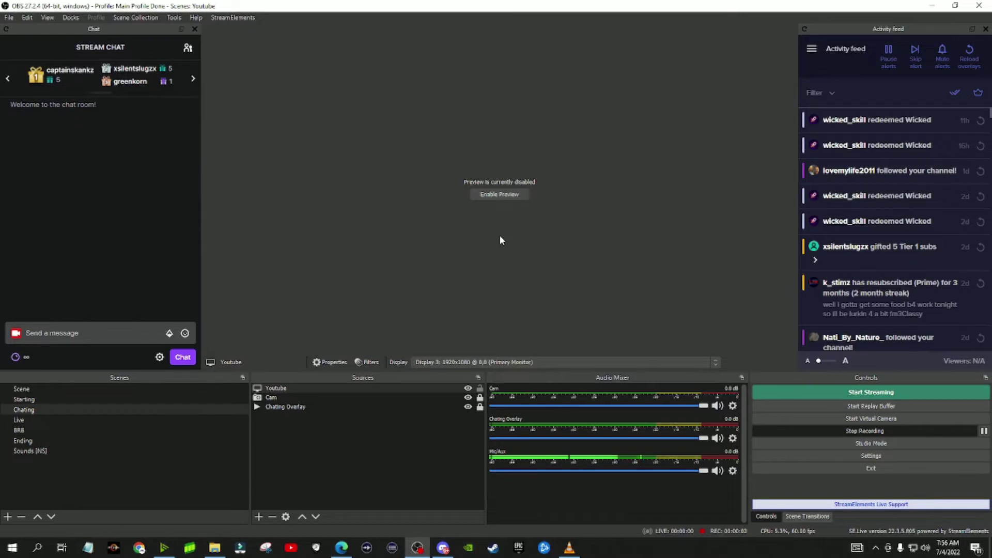
click(480, 398)
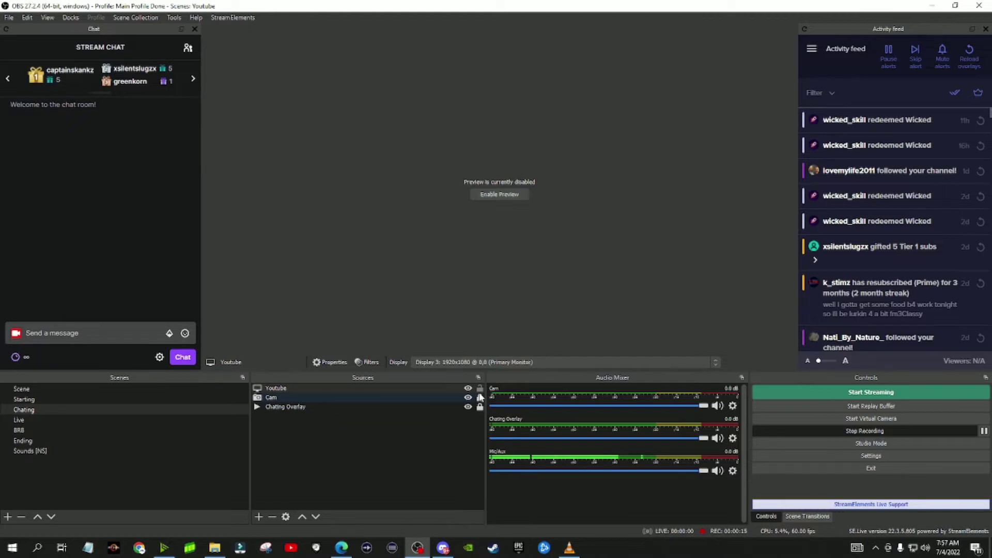
click(386, 389)
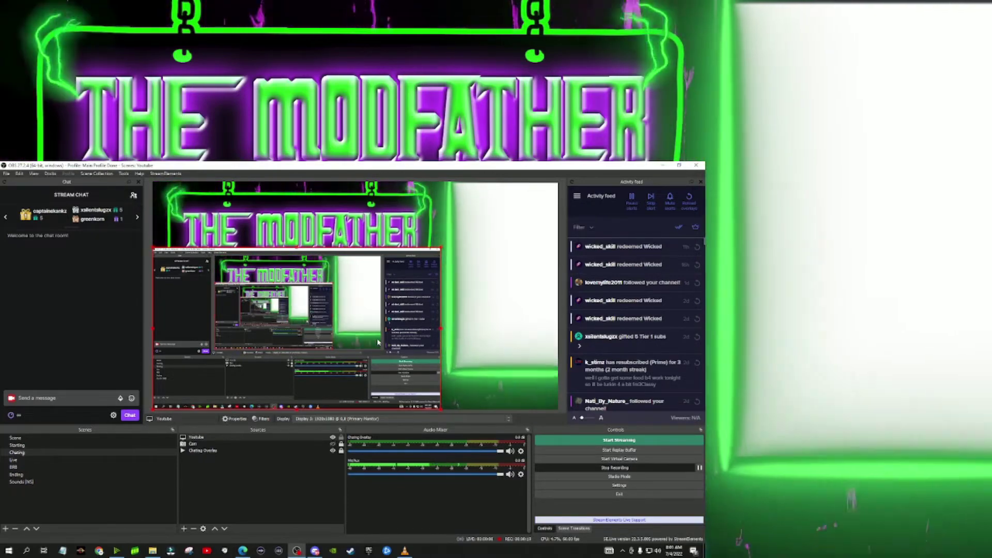
Step: Add a browser source named Chat box to the Chating scene
click(201, 487)
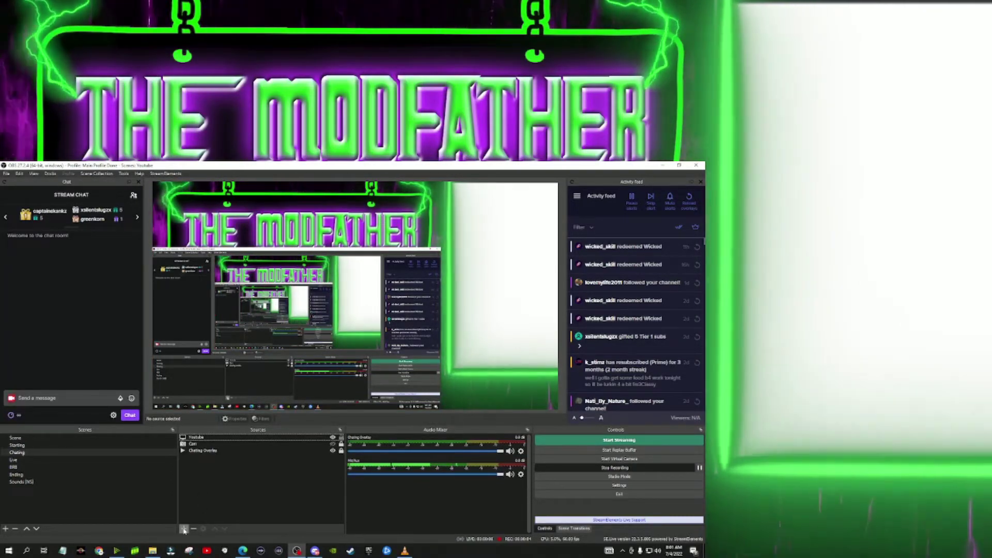
click(184, 529)
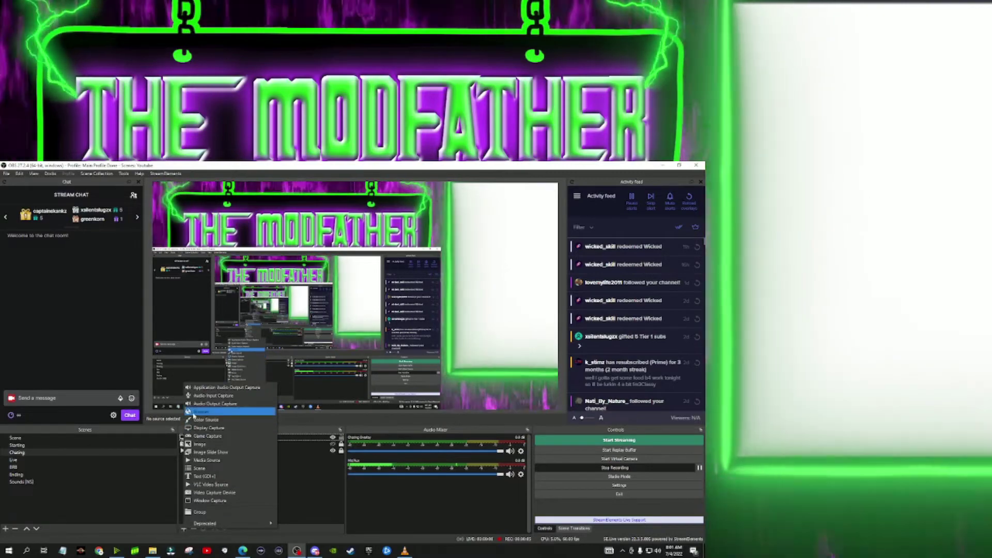
click(197, 411)
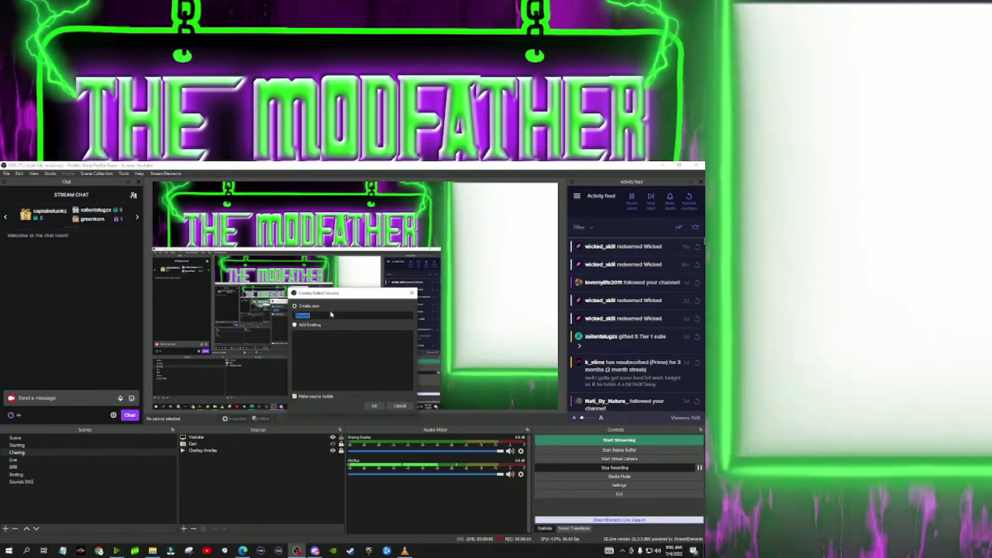
text(chat)
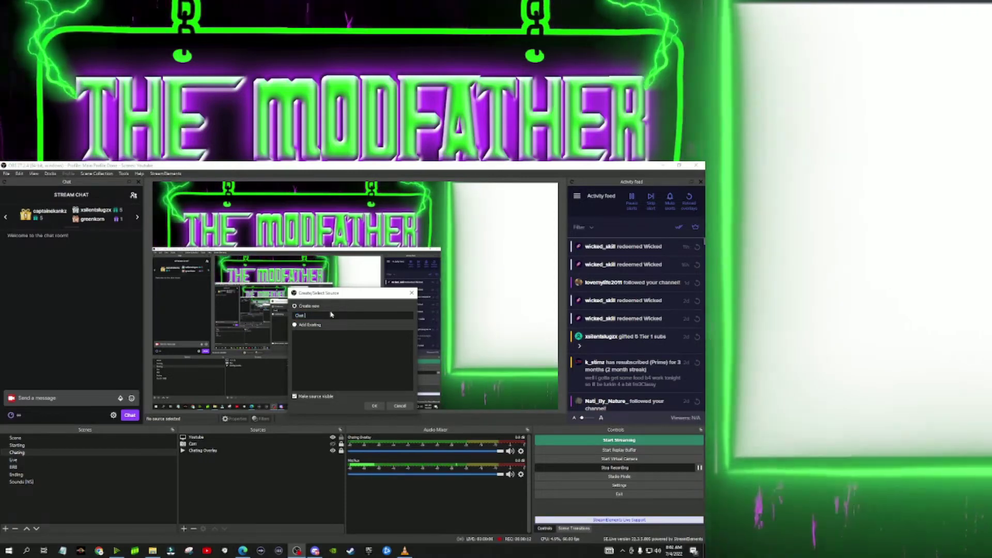
key(Return)
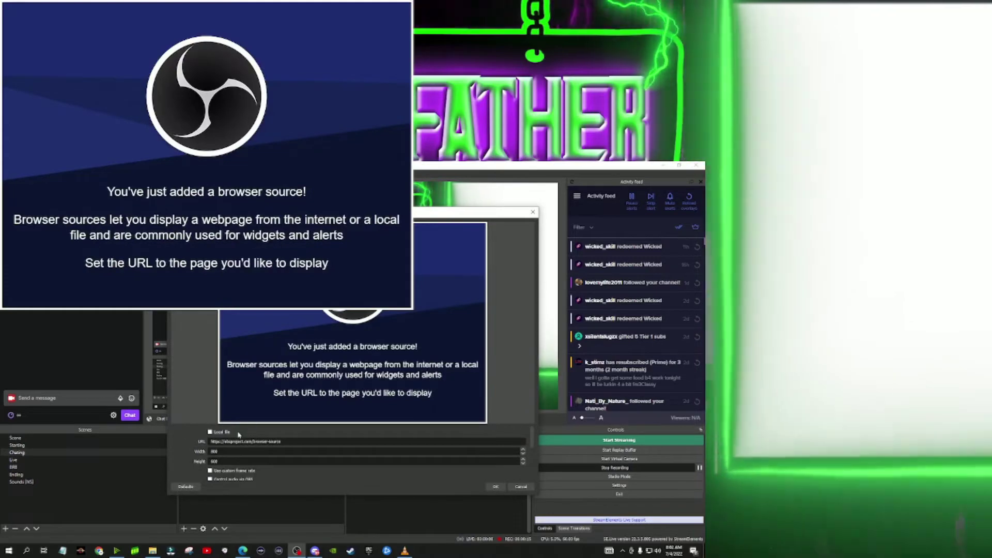
Step: Replace the Chat box source's default URL with the copied private StreamElements overlay URL and accept its properties
triple_click(264, 438)
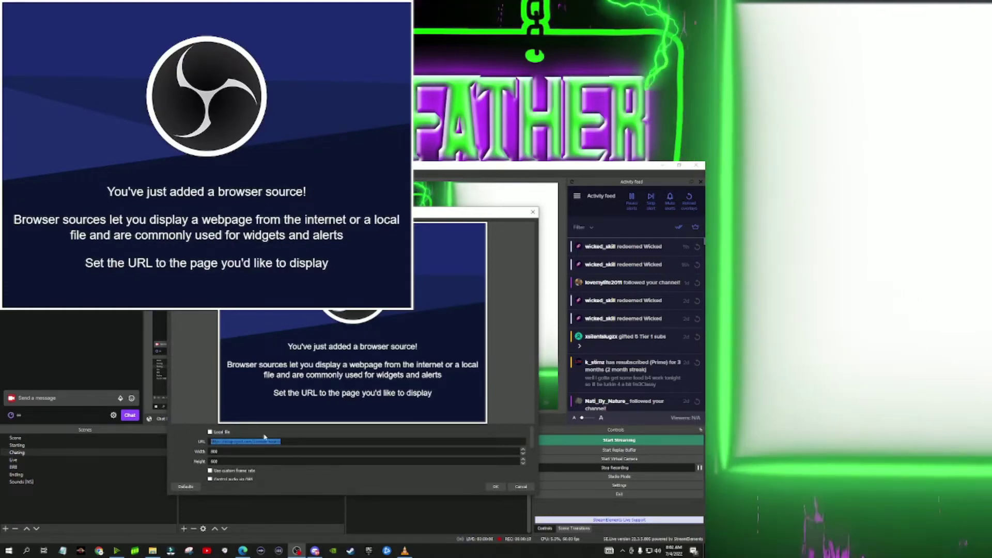
key(ctrl+v)
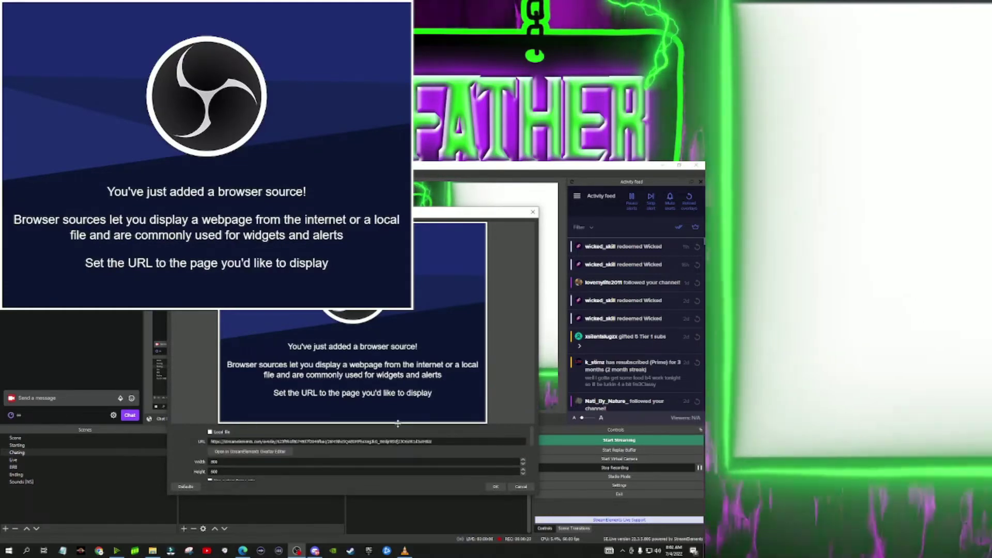
scroll(393, 445, down, 5)
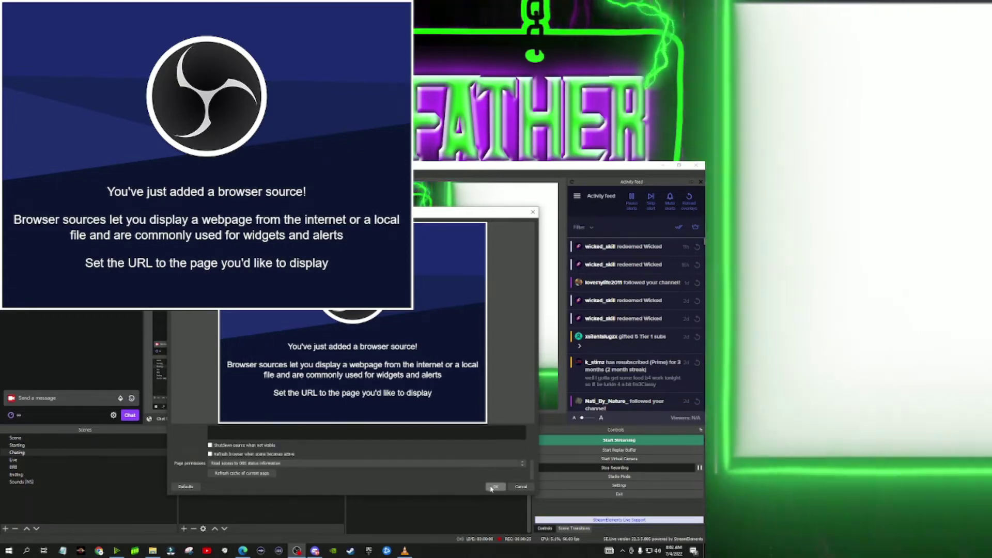
click(494, 487)
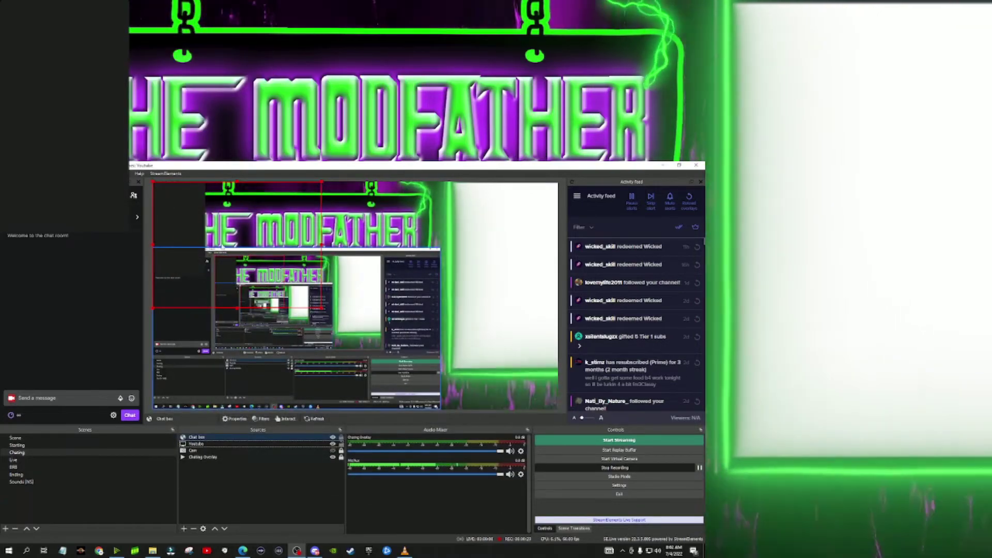
Step: Crop the empty margins off the Chat box source and fit it over the overlay's white panel in the preview
drag(240, 221, 470, 267)
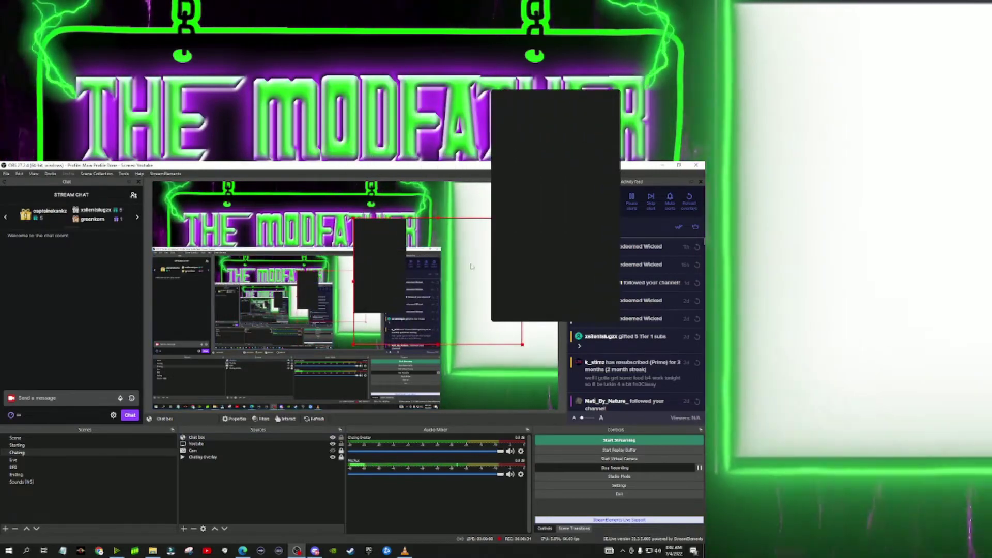
drag(522, 345, 408, 316)
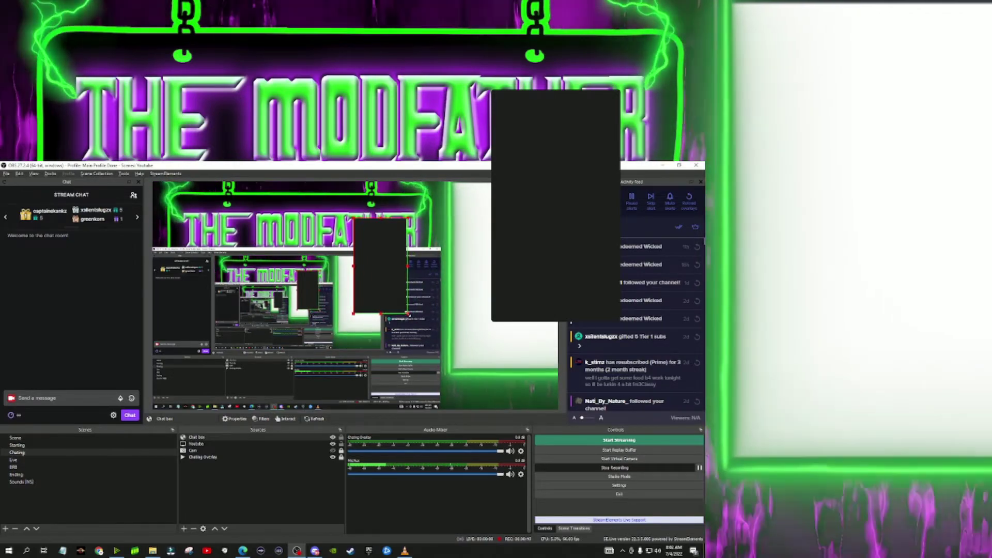
drag(395, 285, 538, 339)
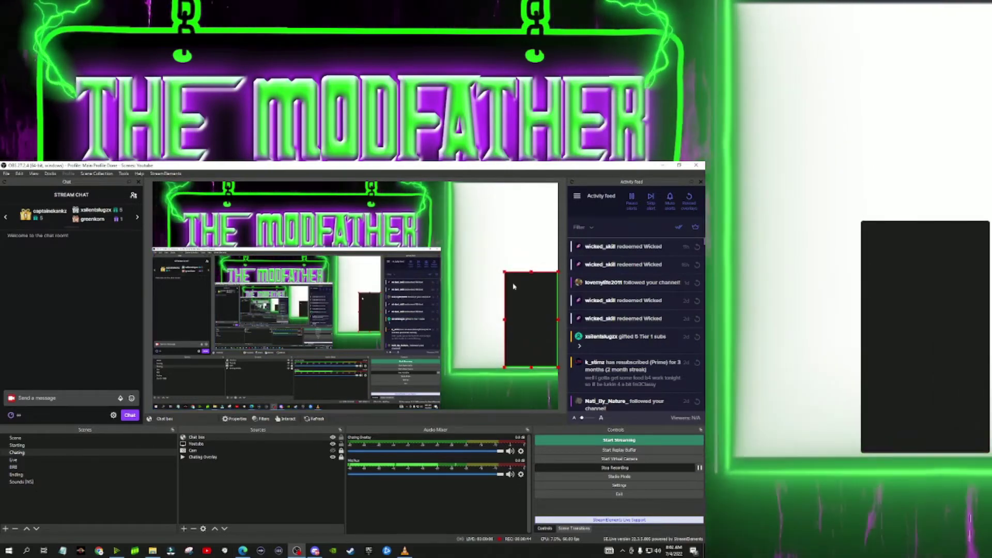
drag(504, 271, 454, 181)
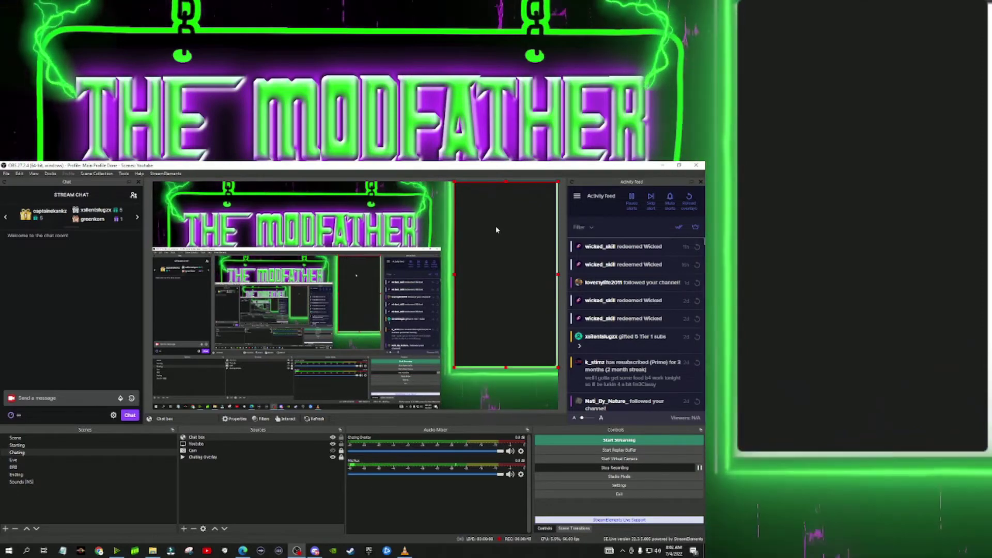
Step: Send the message "test" in the stream chat to try out the chat box overlay
click(21, 398)
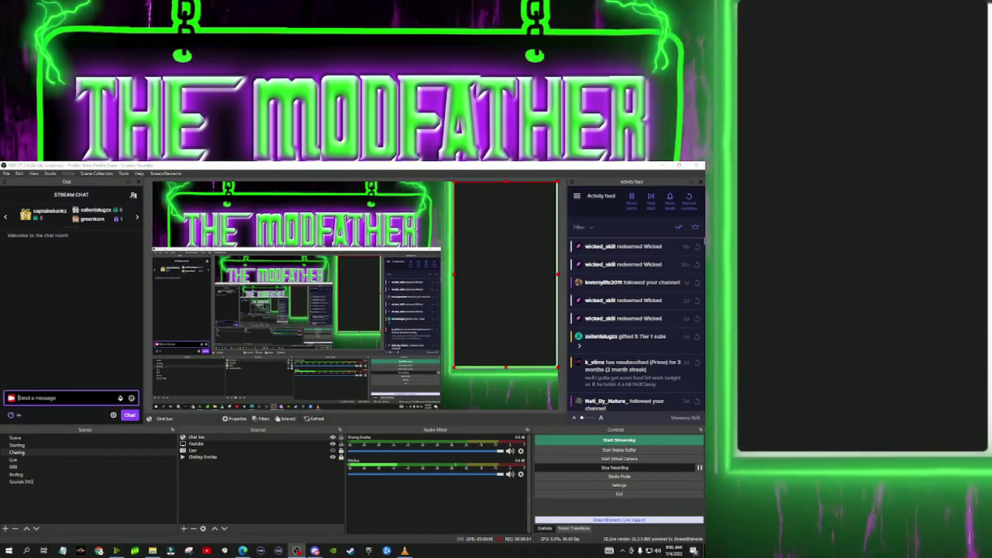
text(test)
key(Return)
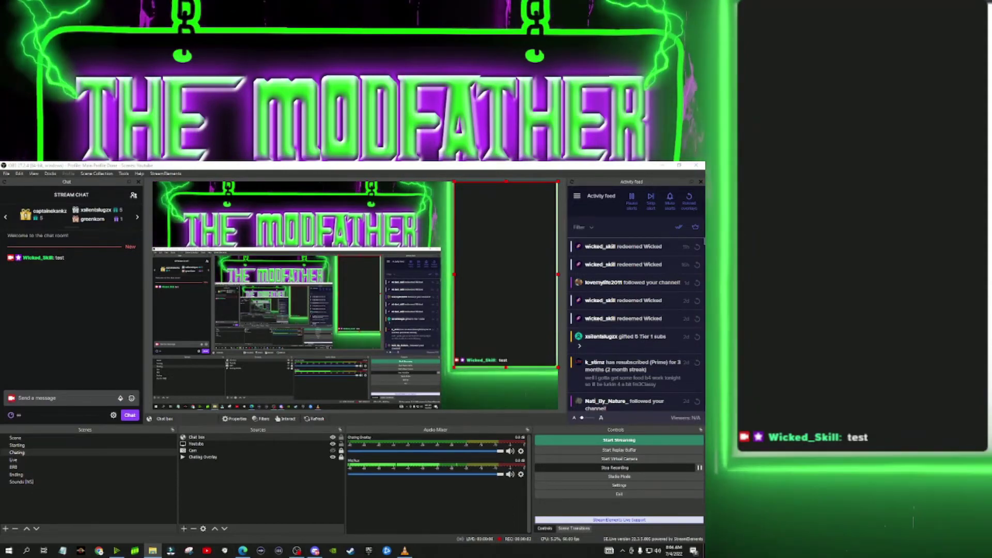
Step: Switch to the Live scene and accept the Youtube display capture's properties with Display 3 (Primary Monitor) as its display
click(23, 462)
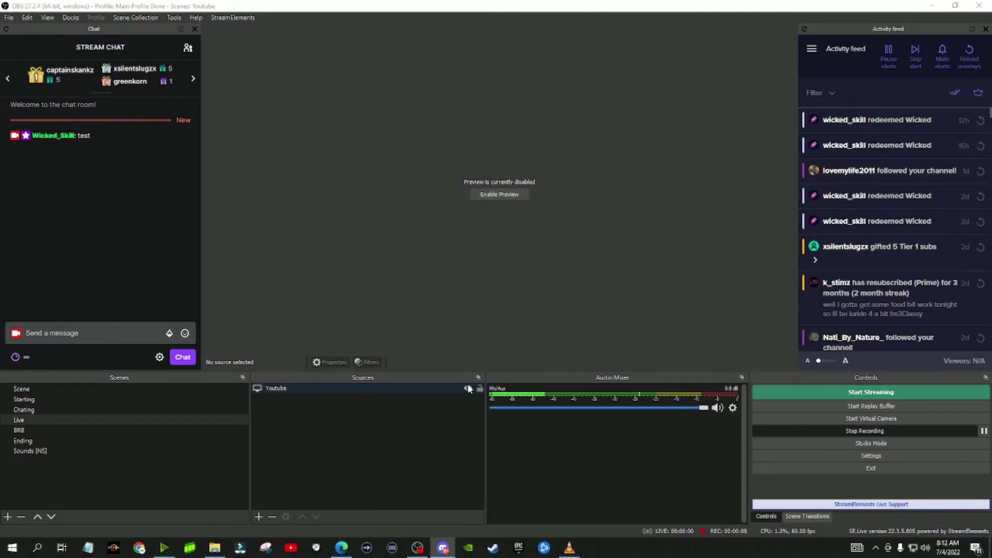
click(259, 517)
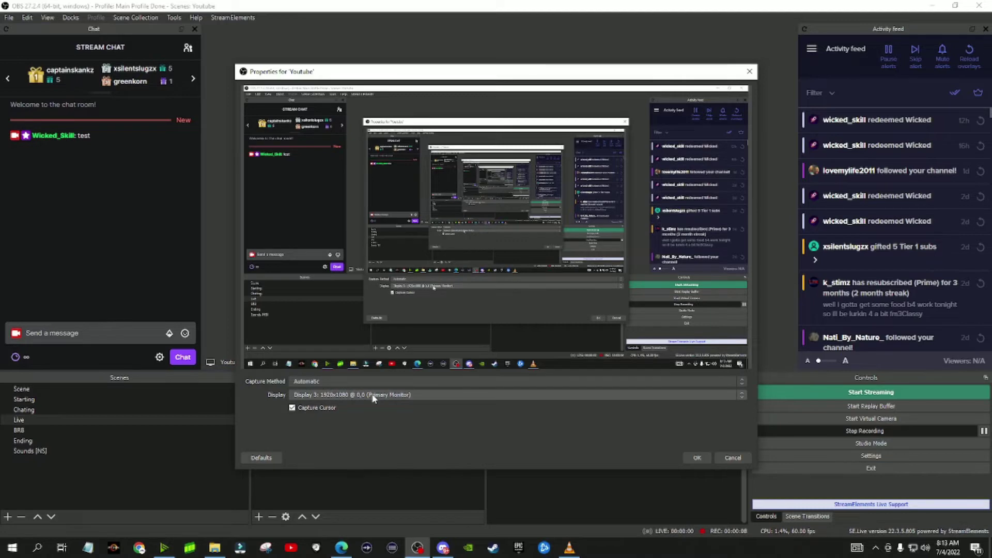
click(695, 458)
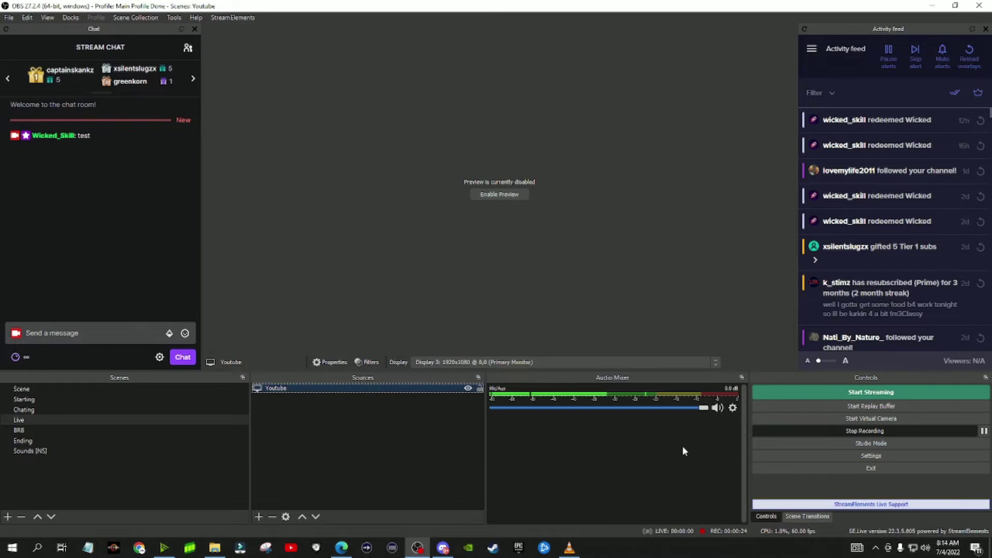
Step: Add a new game capture source named Game to the Live scene
click(314, 464)
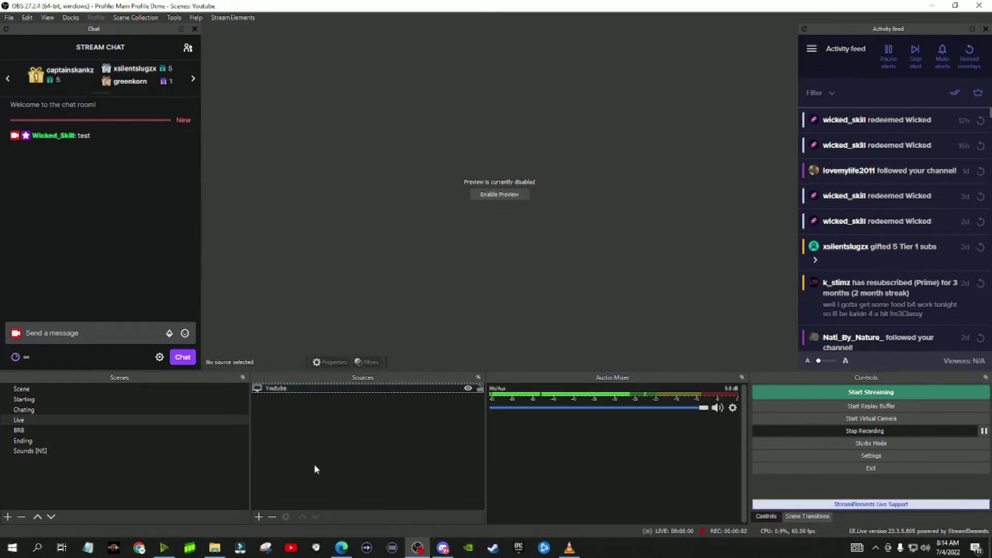
click(260, 517)
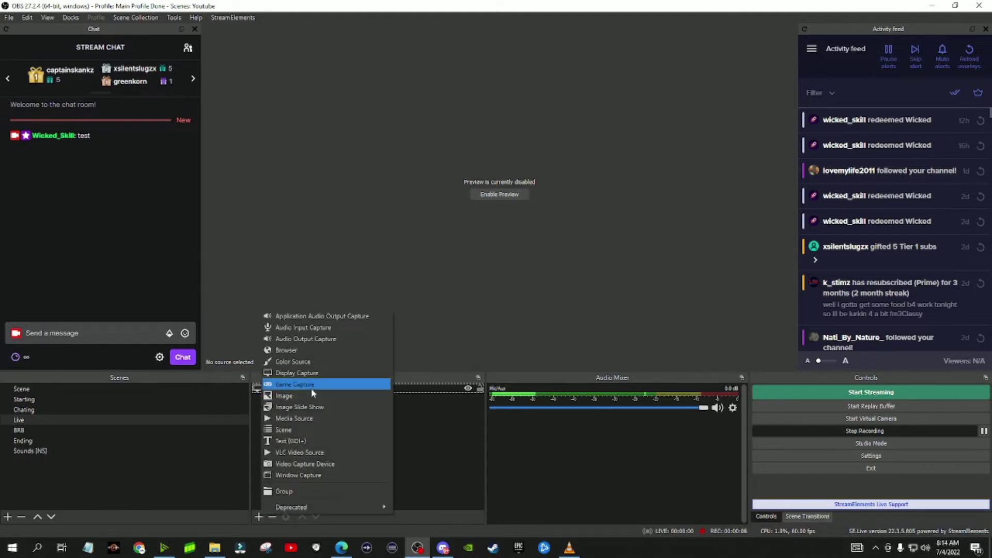
click(311, 384)
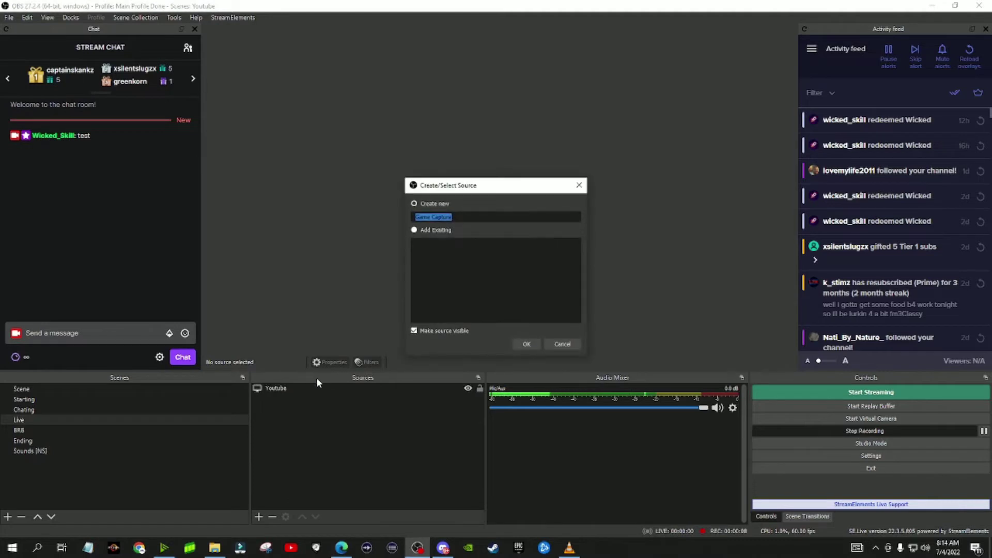
text(Ga)
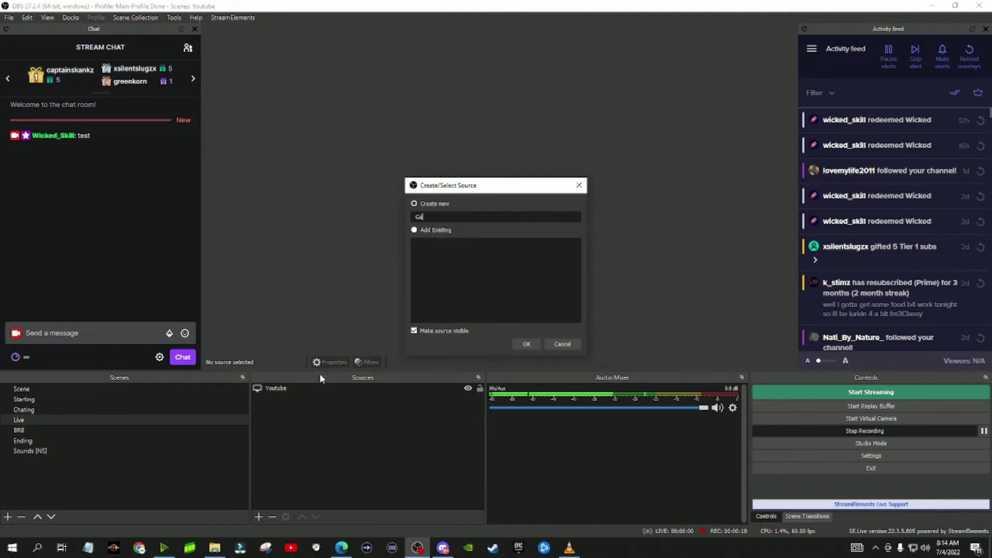
text(me)
click(520, 343)
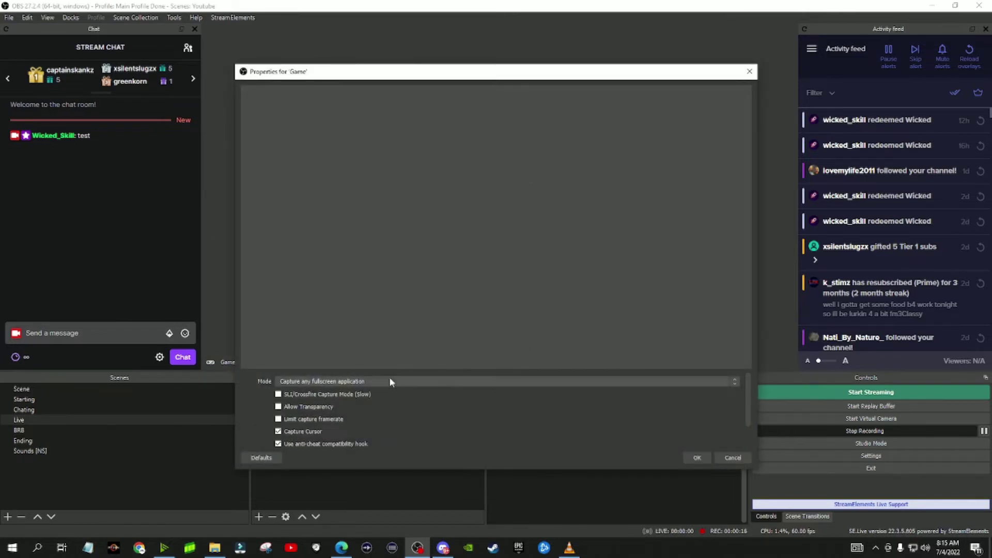
Step: Set the Game source's mode to Capture specific window and open its choice of windows
click(338, 382)
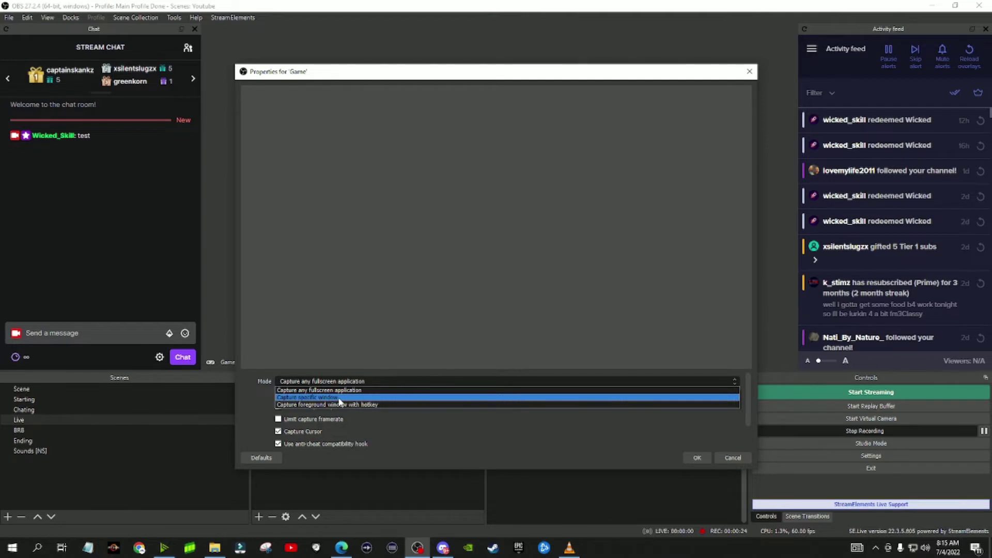
click(340, 398)
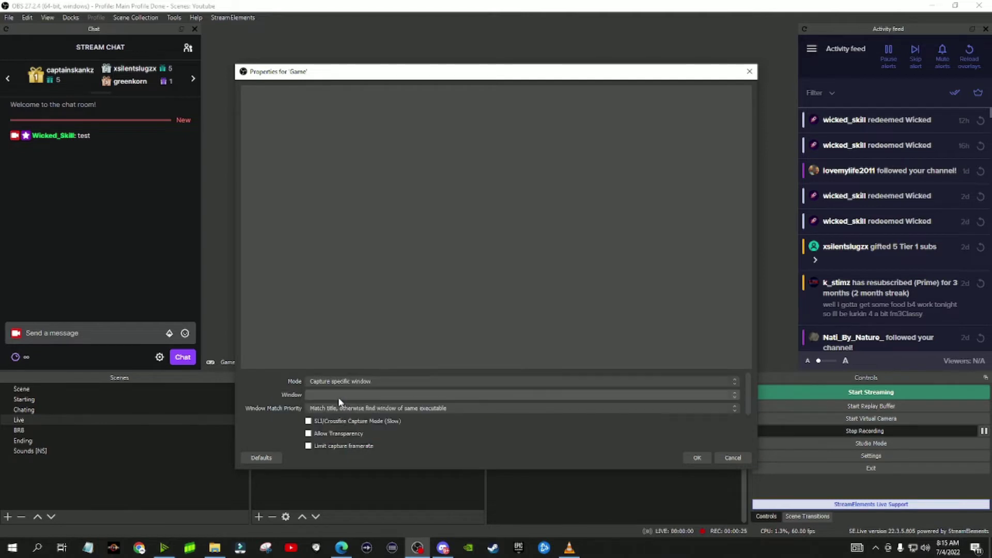
click(396, 395)
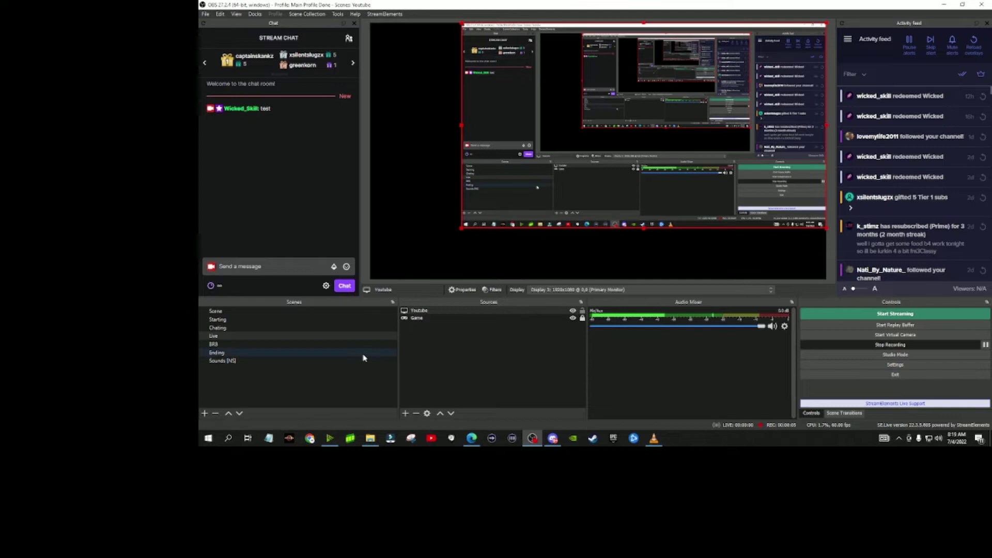
Step: Add the existing Cam video capture device to the Live scene
click(405, 414)
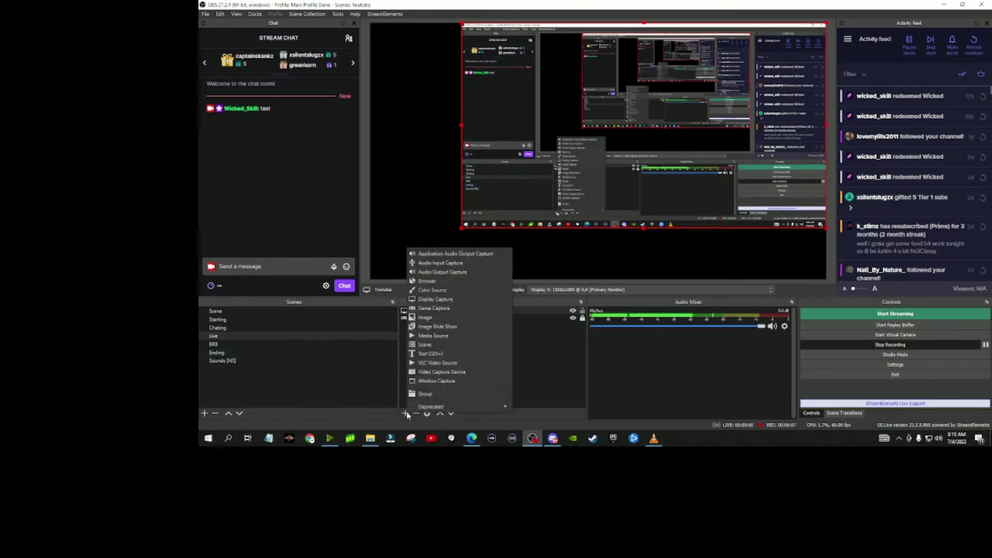
click(429, 372)
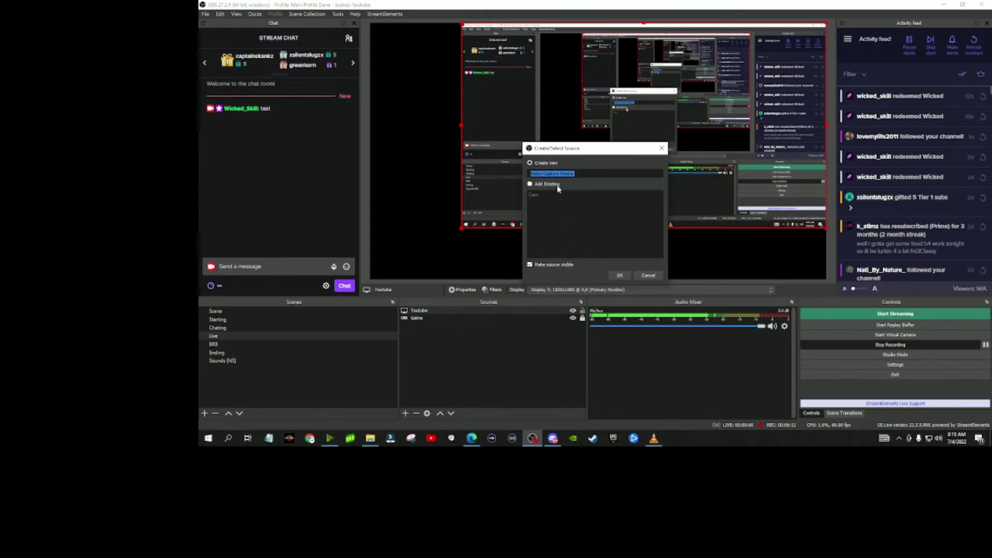
click(530, 185)
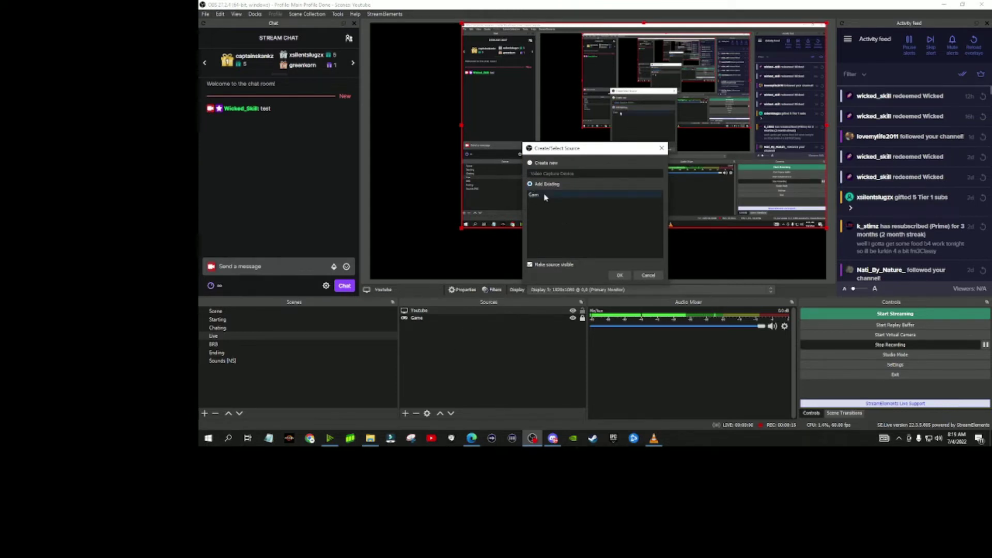
click(545, 196)
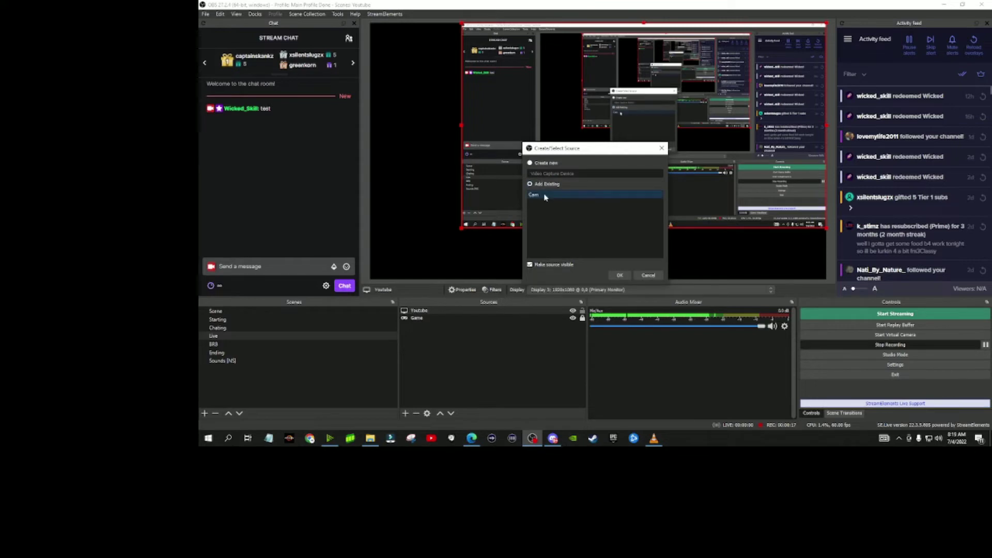
click(620, 276)
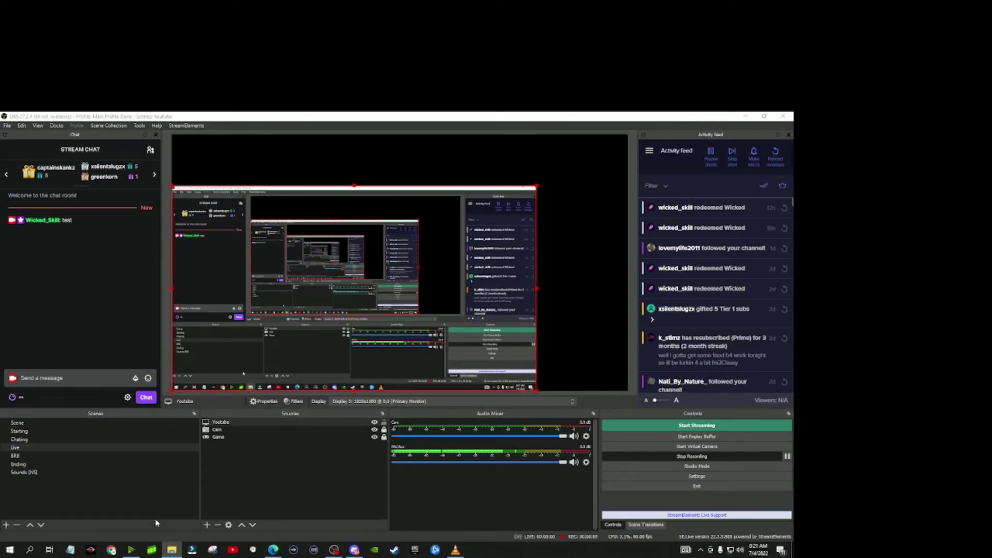
Step: Add a new media source named Logo to the Live scene
click(204, 525)
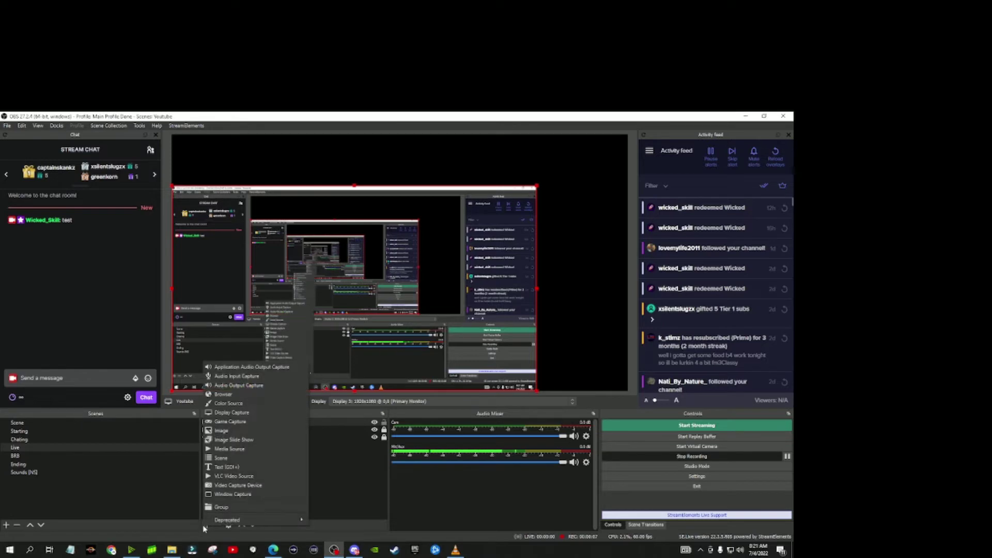
click(238, 450)
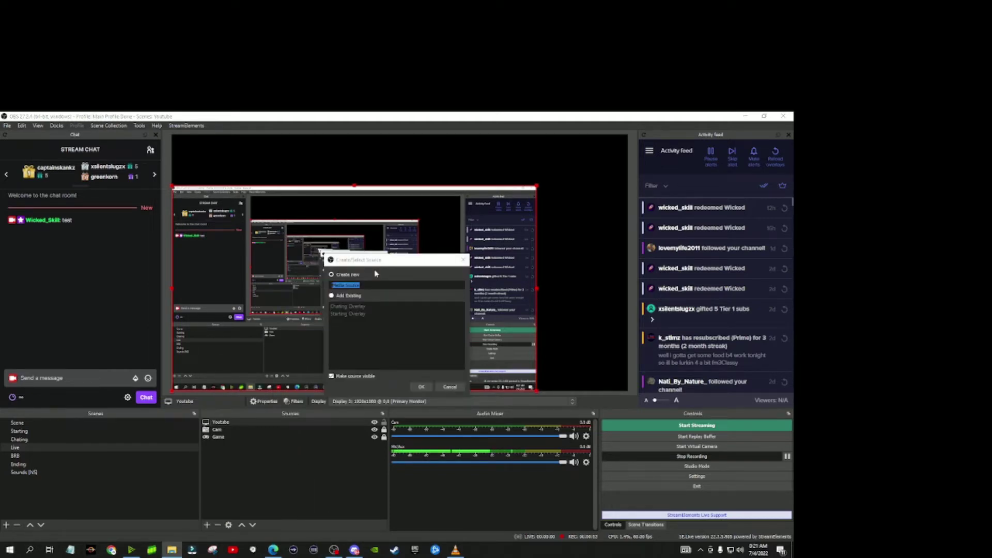
click(371, 285)
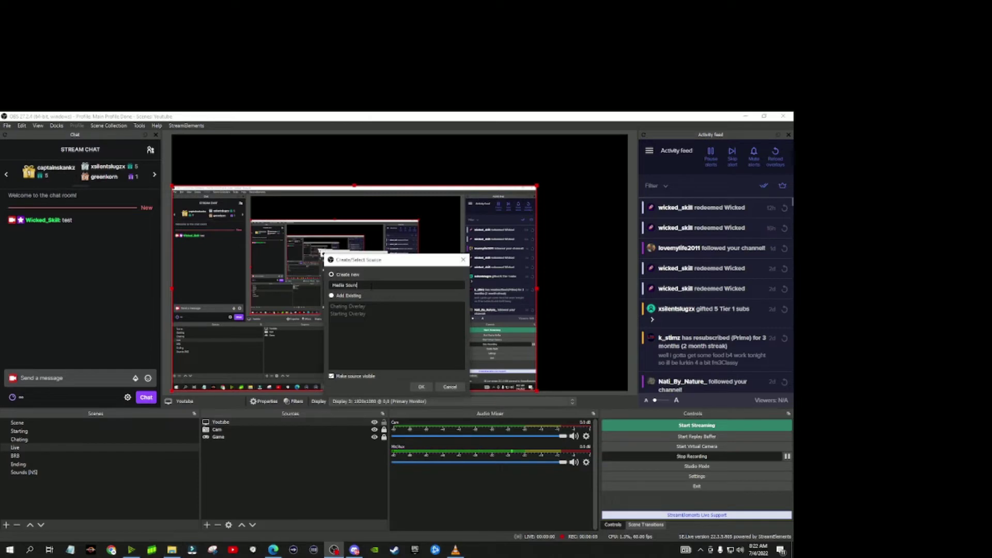
key(BackSpace)
key(BackSpace)
key(BackSpace)
key(BackSpace)
key(BackSpace)
key(BackSpace)
key(BackSpace)
key(BackSpace)
text(Logo)
click(421, 387)
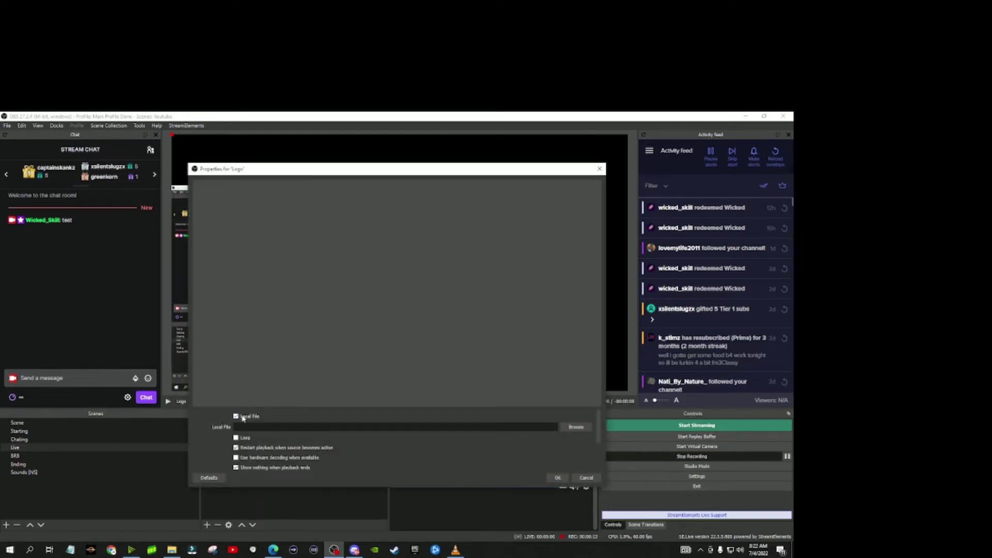
Step: Load the animated logo video as the Logo source's local file and accept its properties
click(565, 428)
scroll(305, 452, down, 3)
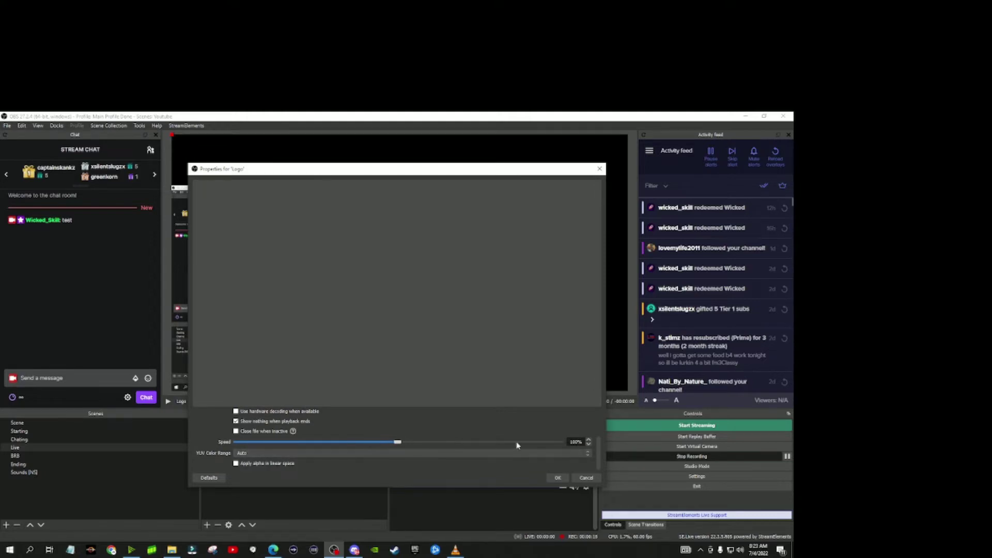
click(556, 478)
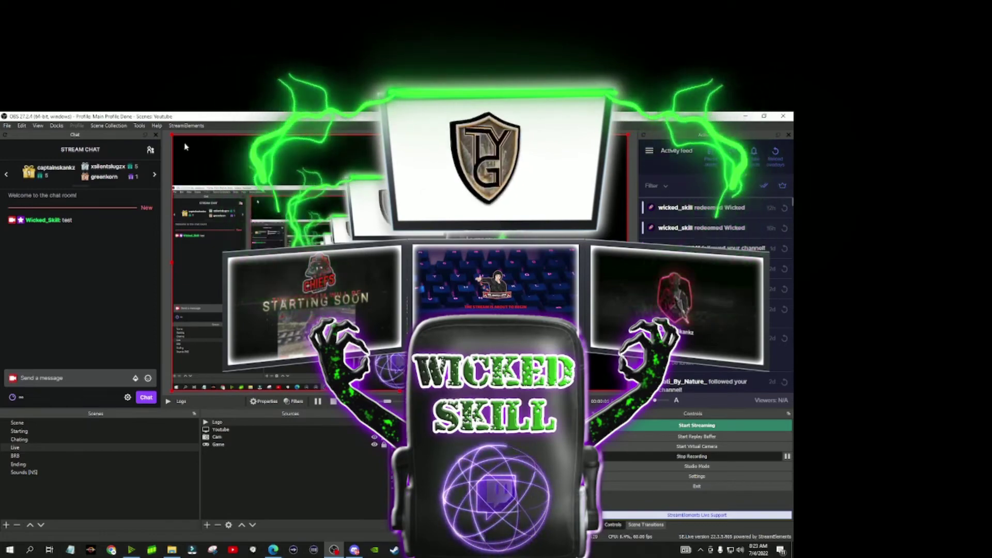
Step: Shrink the Logo source and place it in the lower-right corner of the canvas
drag(172, 135, 522, 319)
drag(571, 364, 596, 364)
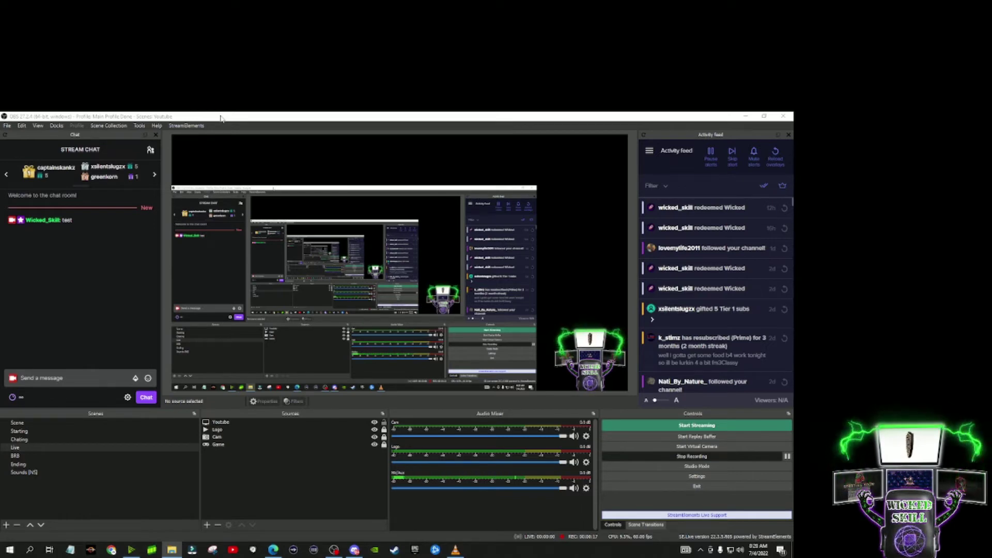
click(323, 127)
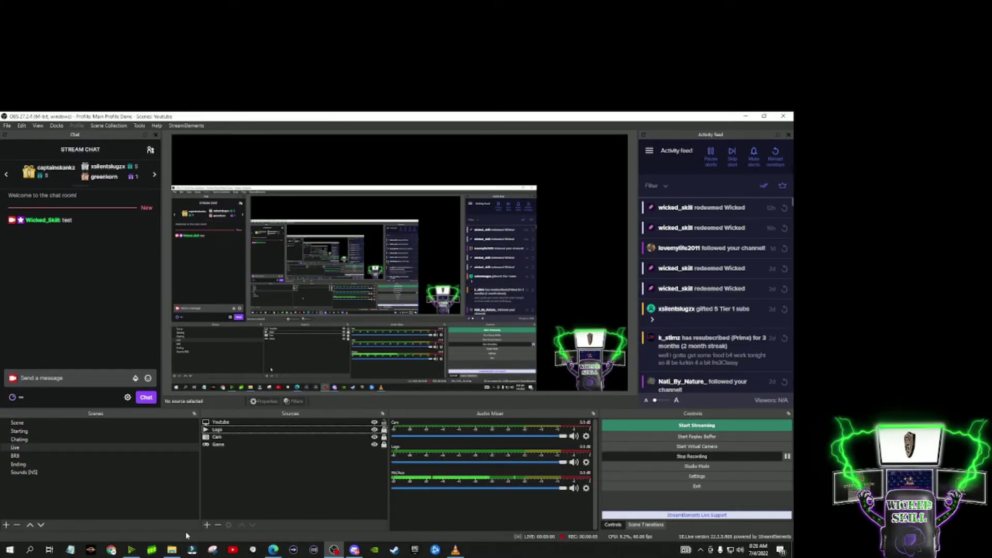
Step: Add a new browser source named Alerts to the Live scene
click(206, 526)
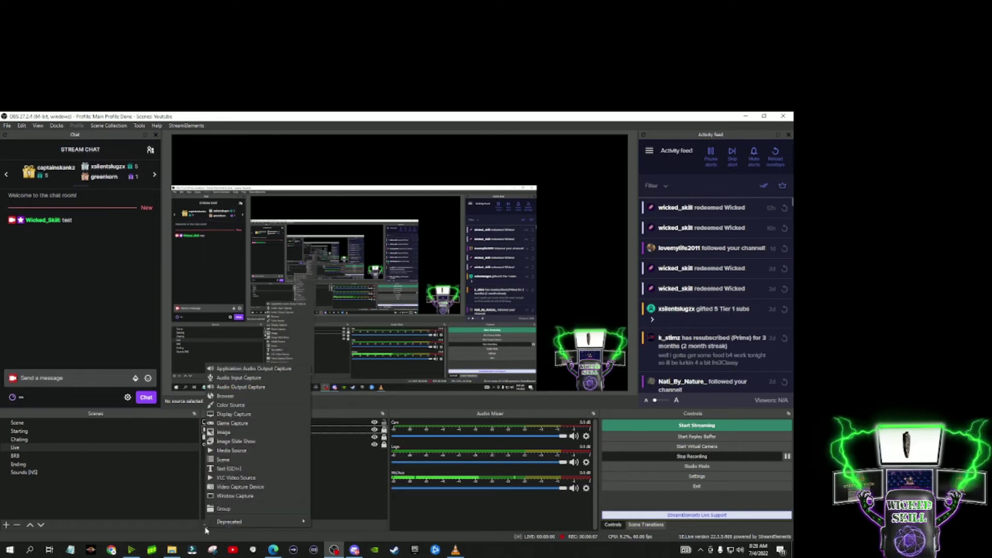
click(233, 395)
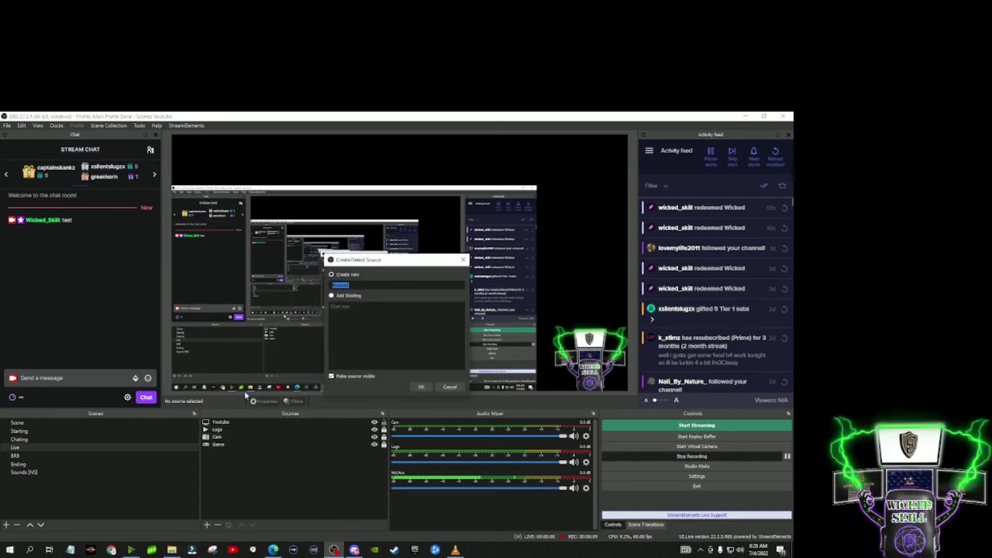
text(Alerts)
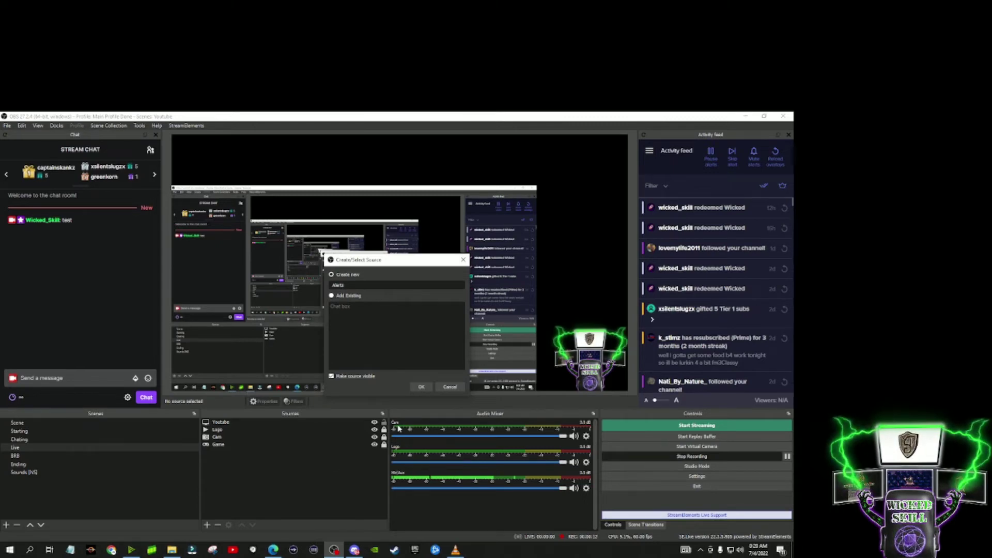
click(421, 387)
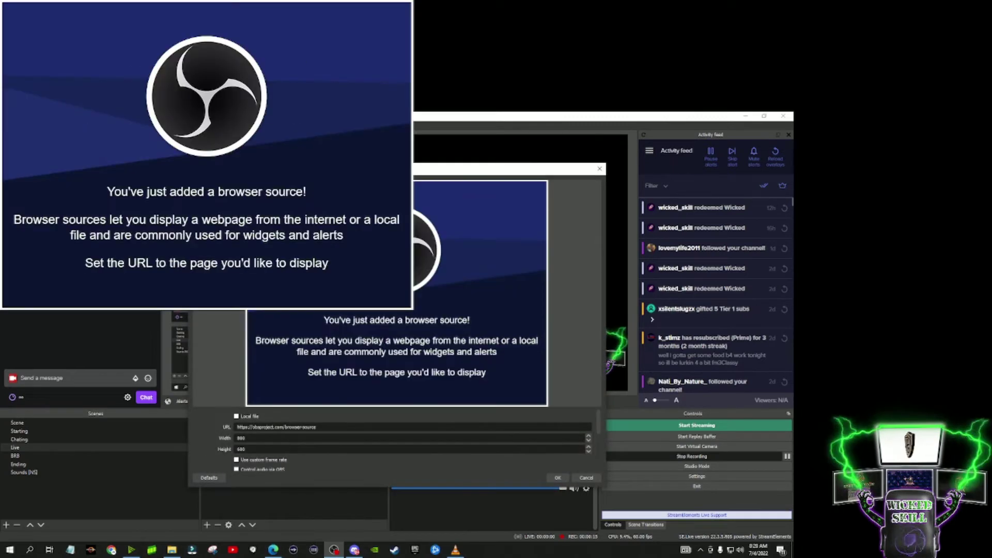
Step: Replace the Alerts source's default URL with the copied private StreamElements overlay URL, and move the source toward the canvas centre
triple_click(309, 427)
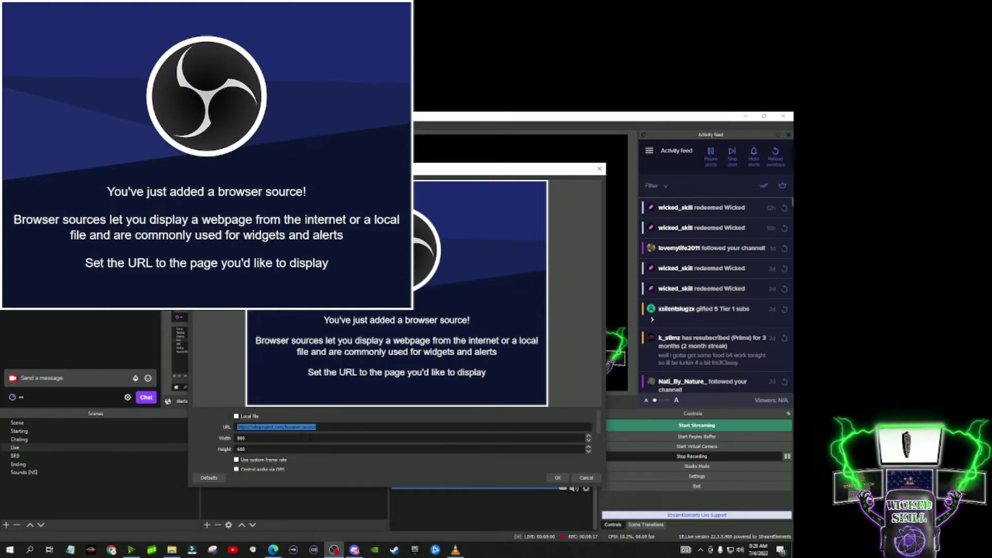
key(ctrl+v)
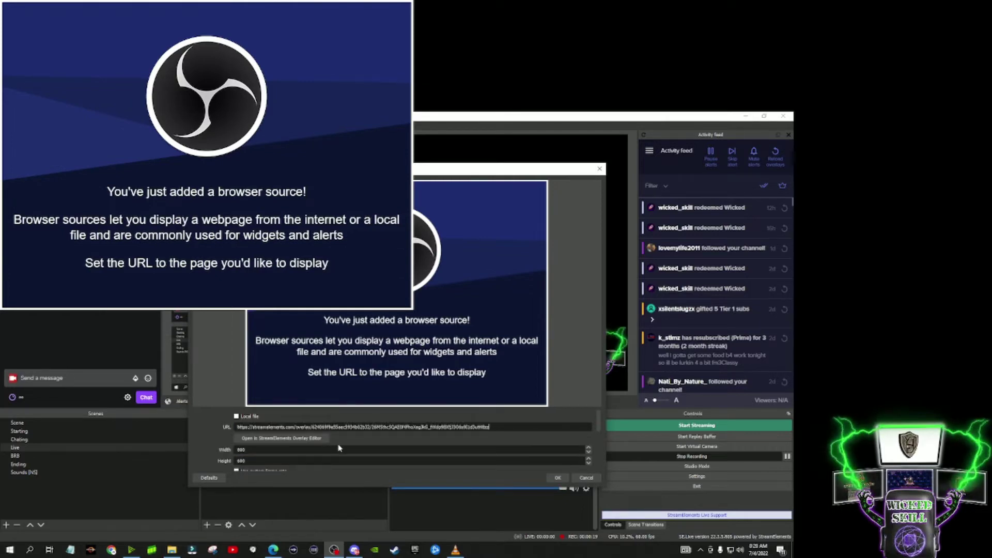
scroll(310, 445, down, 5)
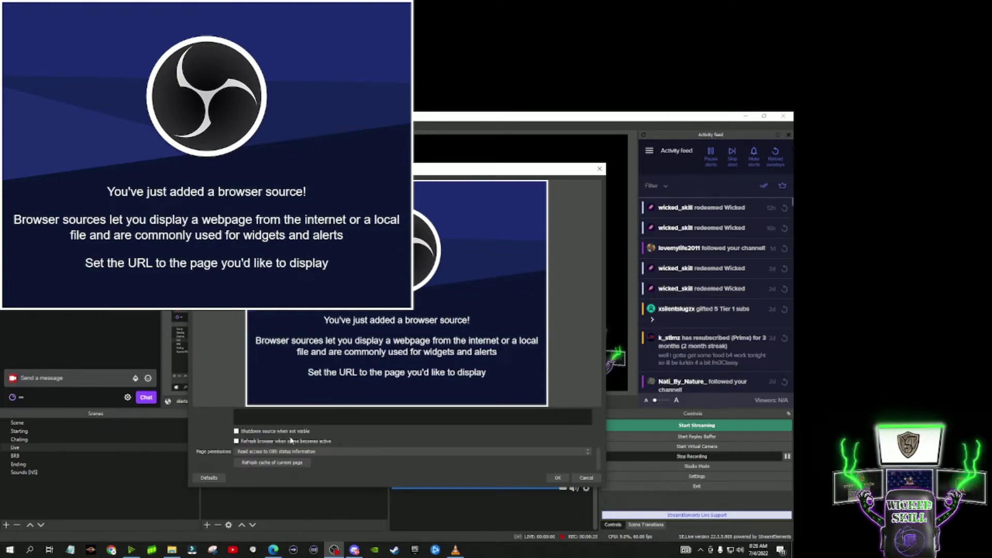
click(555, 477)
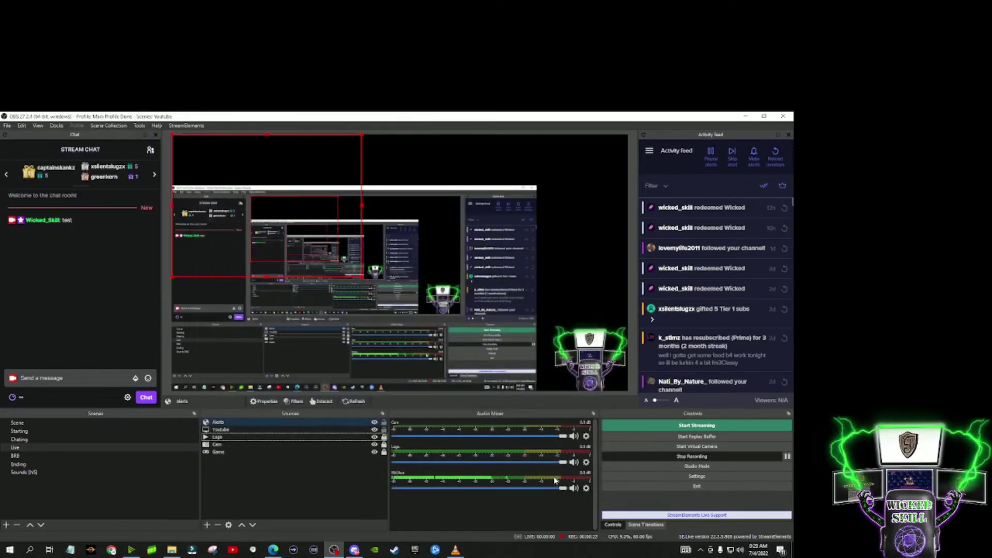
drag(300, 202, 424, 253)
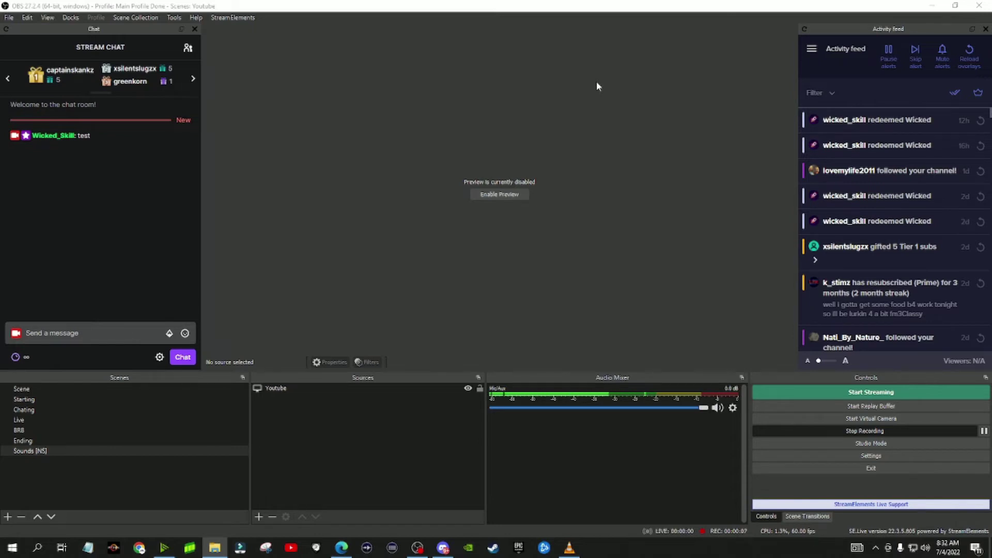
Step: Open the audio settings and examine the device choices for Desktop Audio and Mic/Auxiliary Audio
click(800, 458)
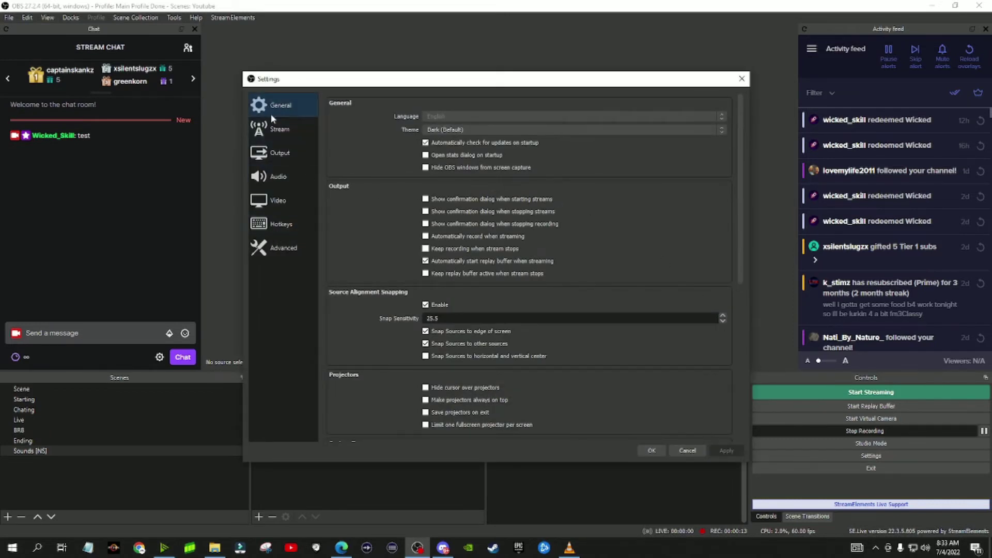
click(279, 177)
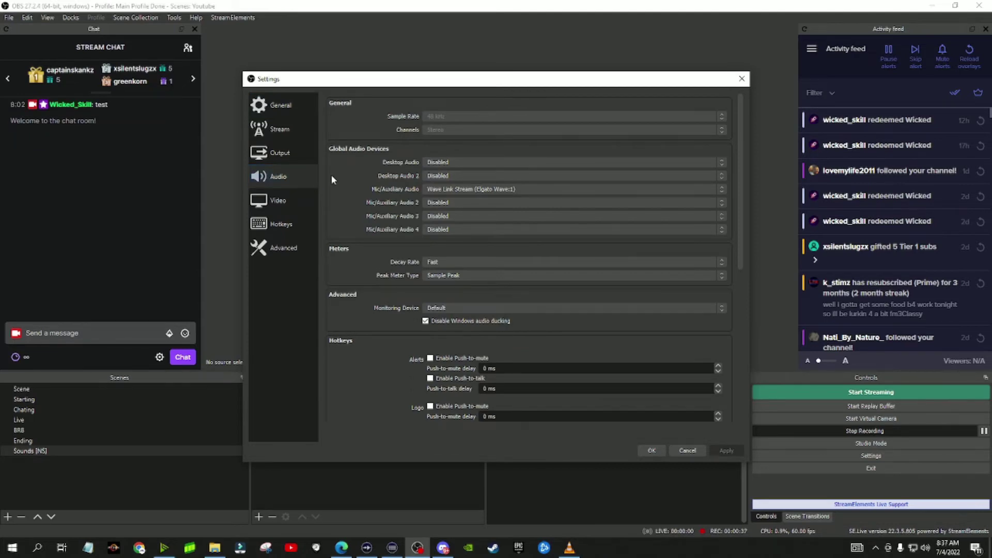
click(459, 163)
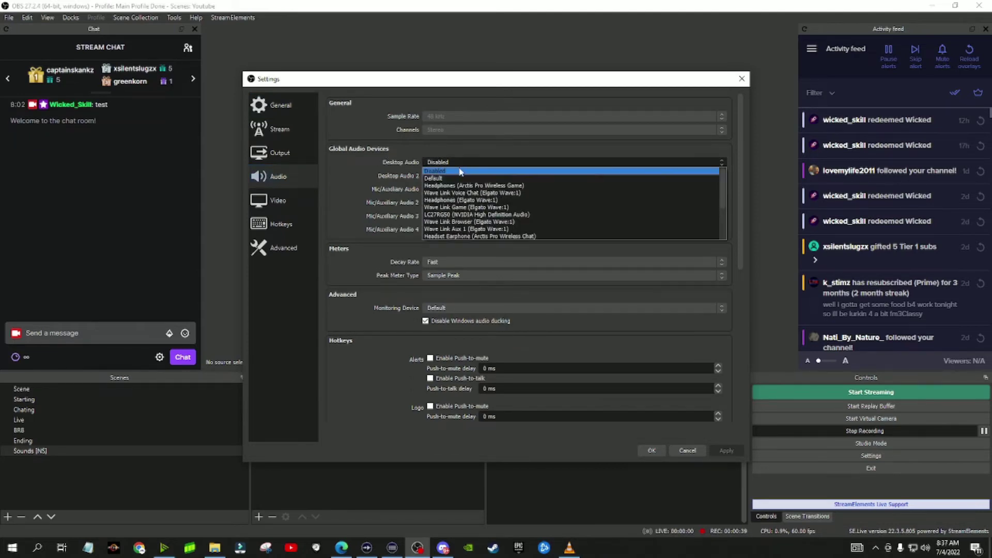
click(364, 175)
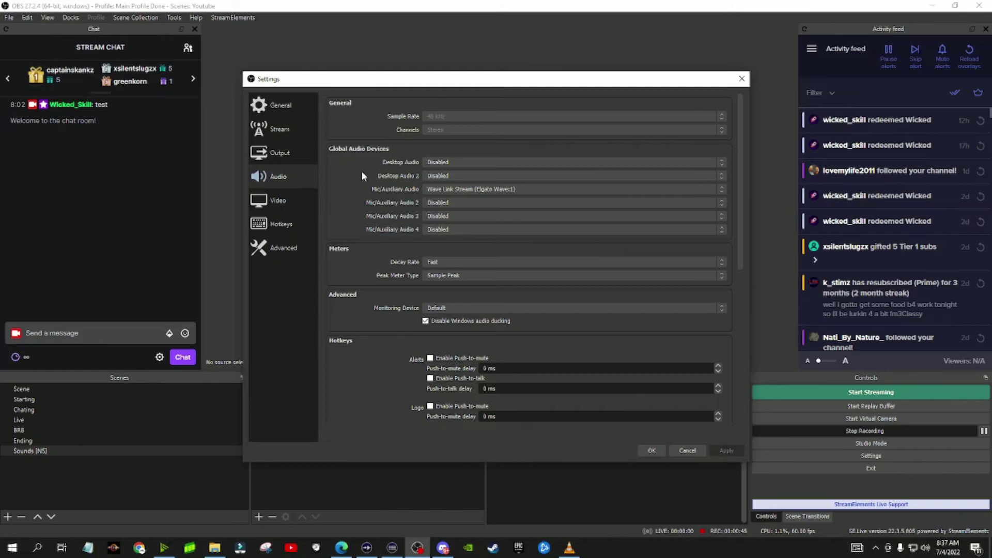
click(447, 186)
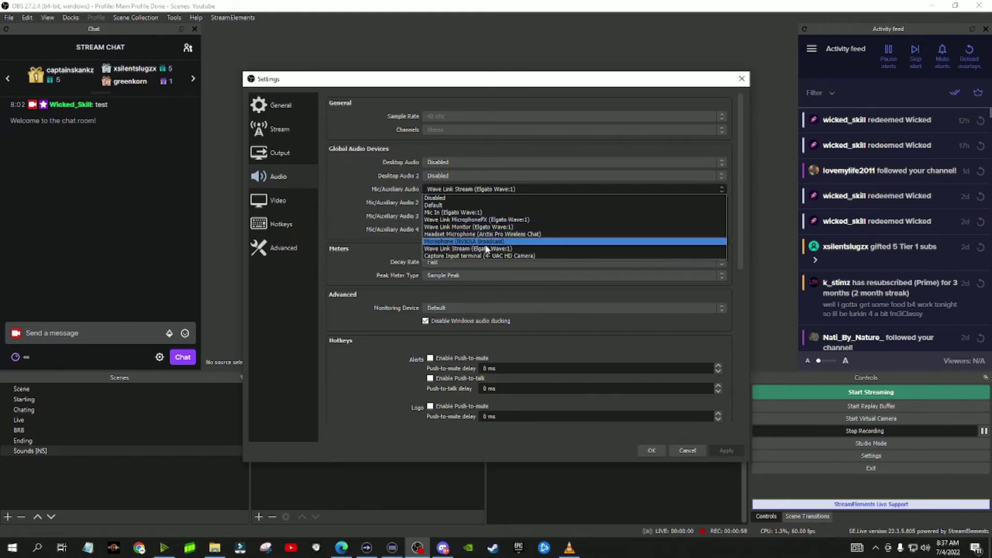
click(367, 202)
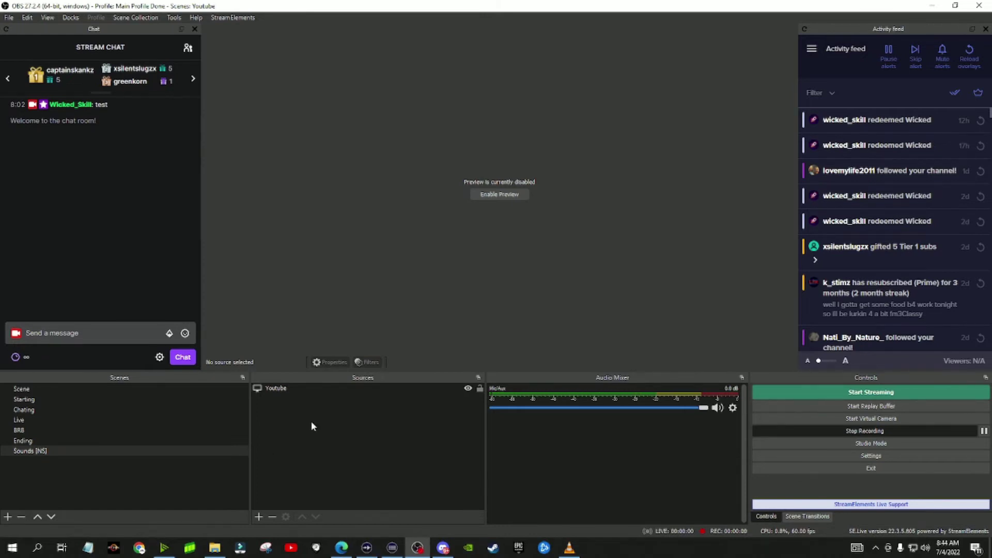
Step: Add a new Application Audio Output Capture source named OBS to the Sounds scene
click(258, 516)
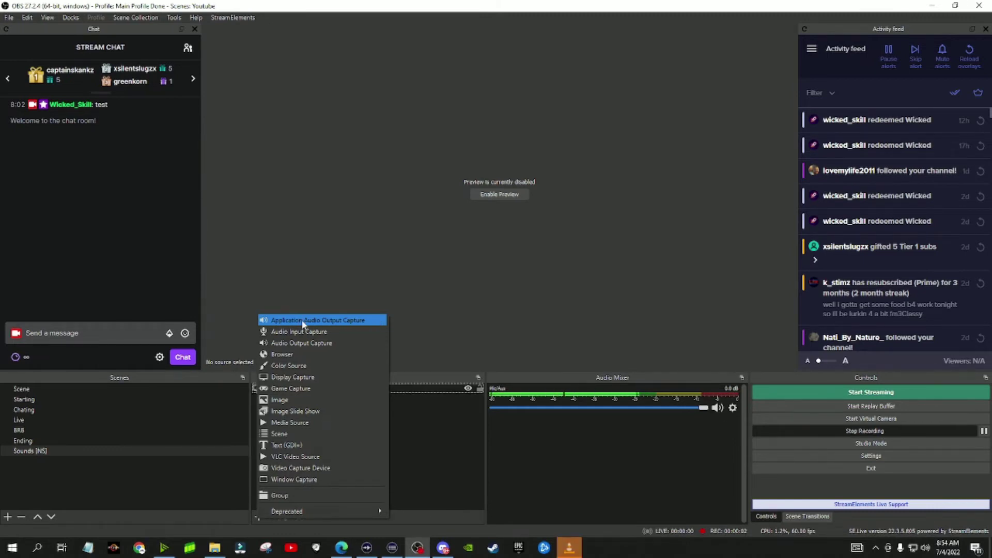
click(302, 320)
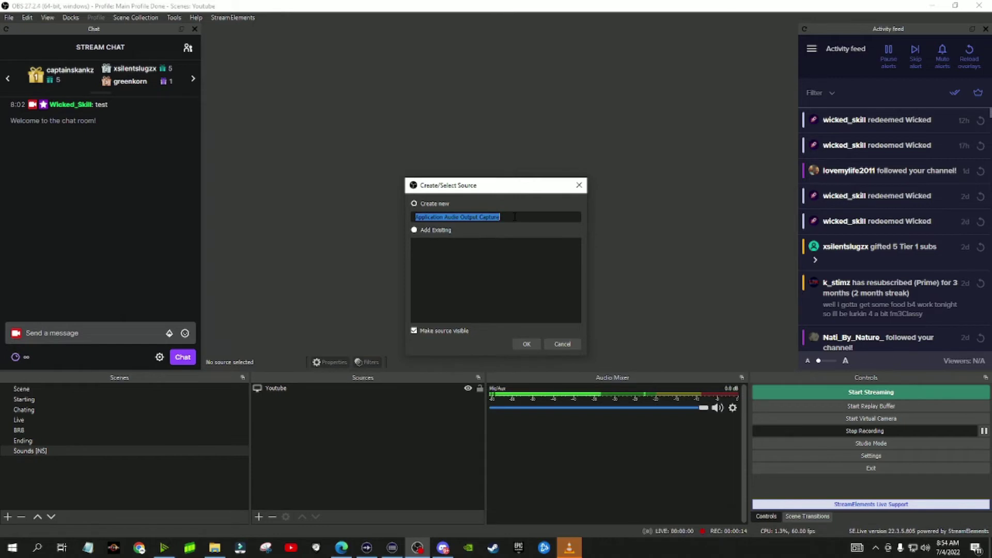
text(OBS)
key(Return)
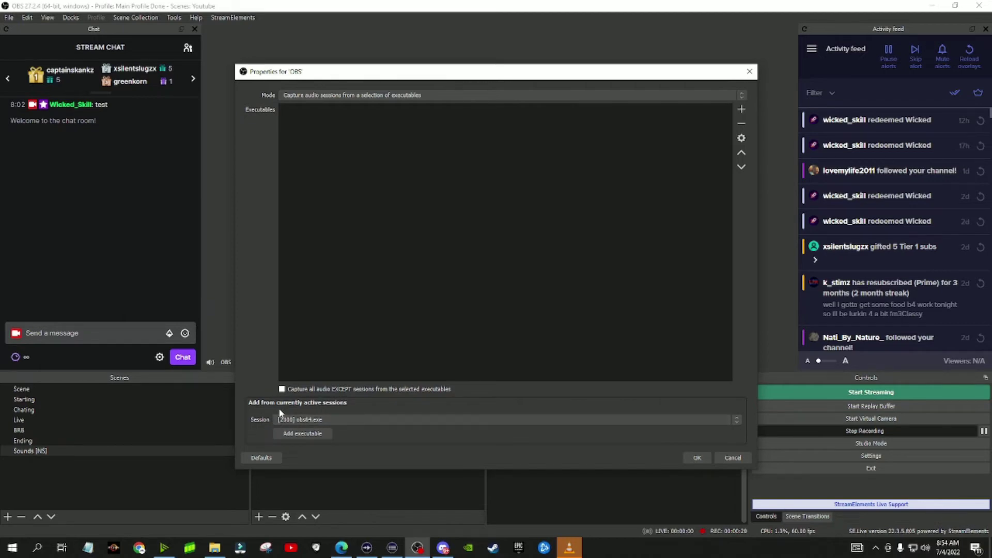
Step: Add the obs64.exe session to the OBS source's captured executables and accept its properties
click(347, 420)
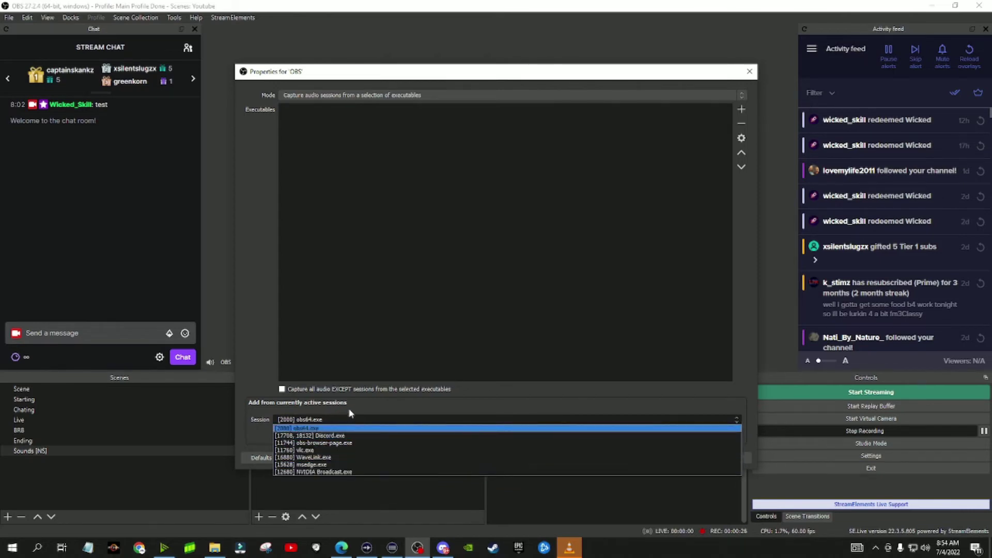
click(341, 420)
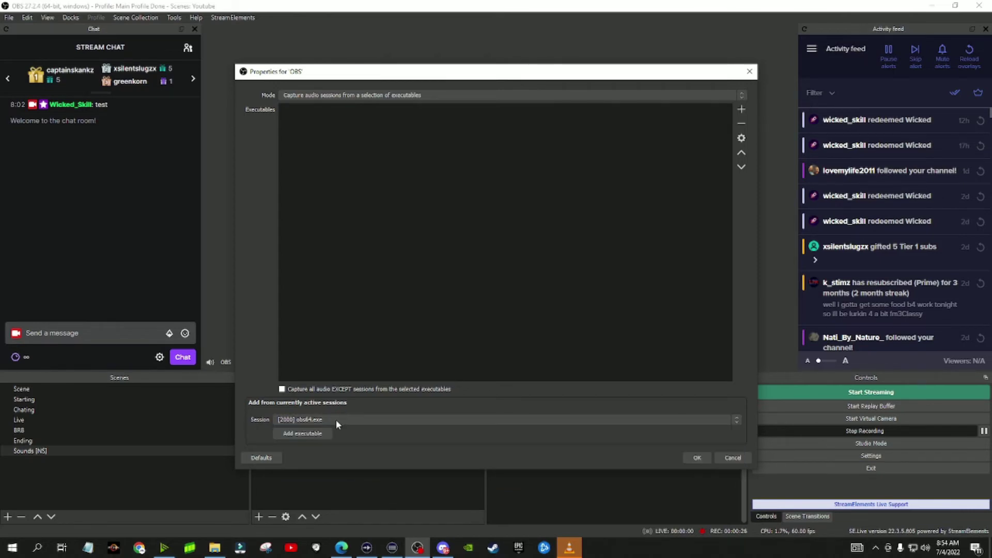
click(312, 435)
click(695, 458)
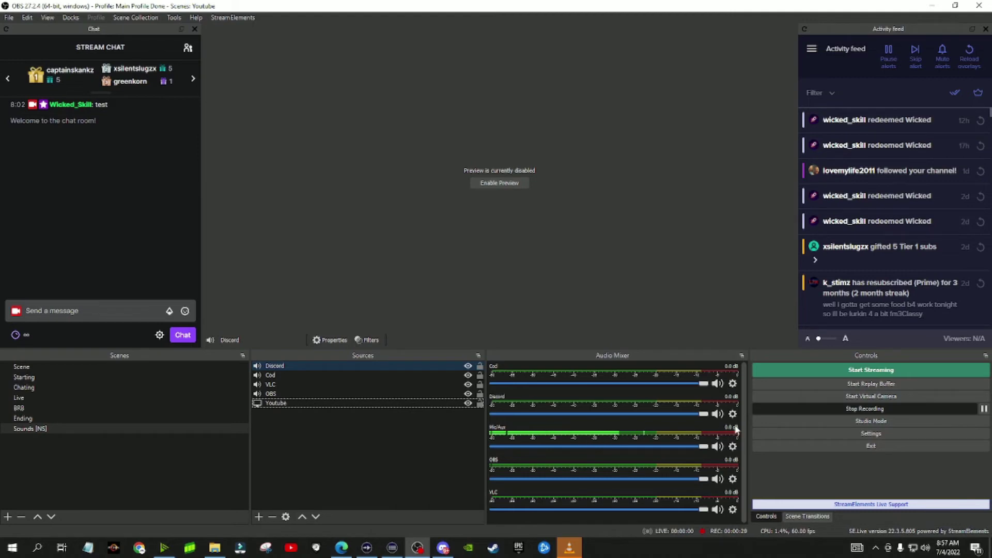
Step: Stop the recording and open the output settings for review
click(858, 409)
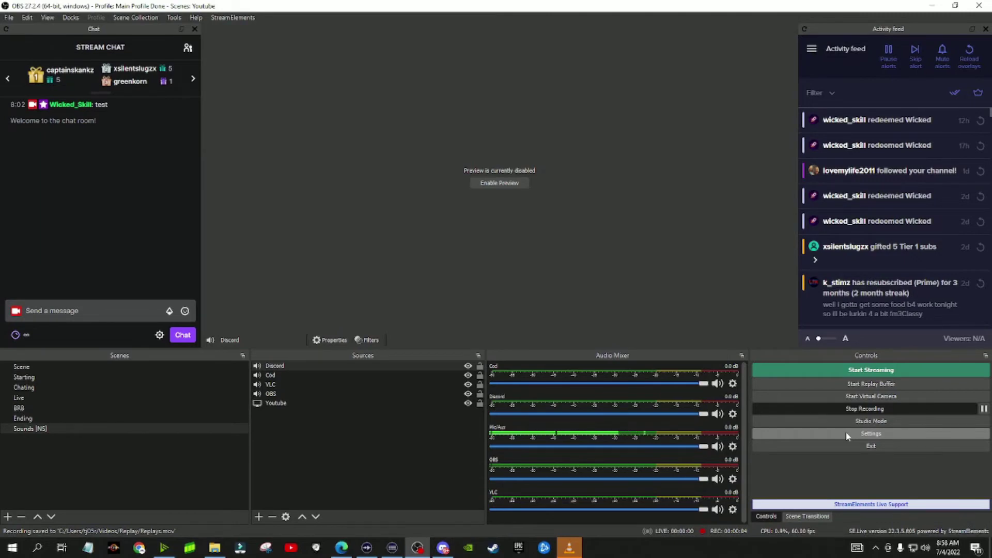
click(845, 433)
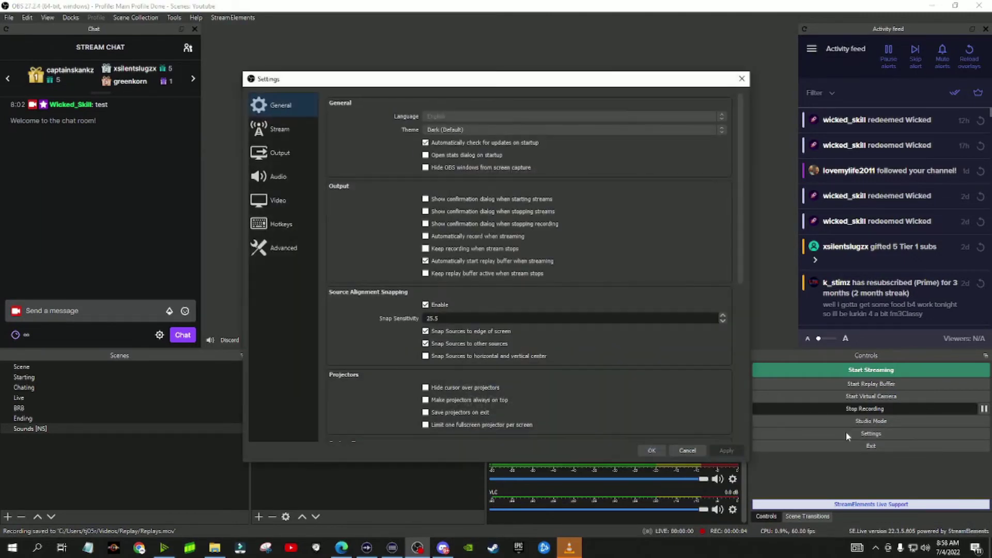
click(265, 158)
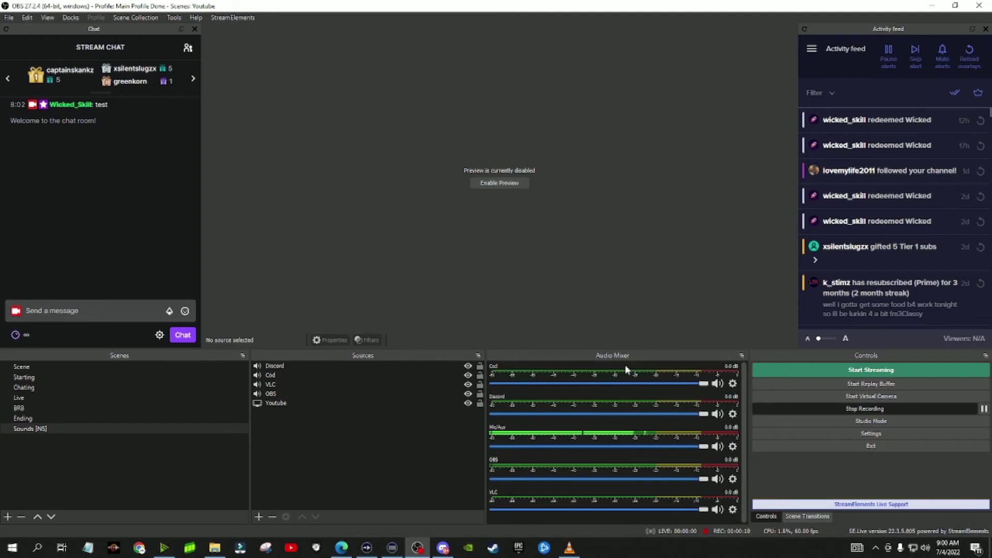
Step: Turn off track 1 for the OBS source in the advanced audio properties, and close them
click(734, 383)
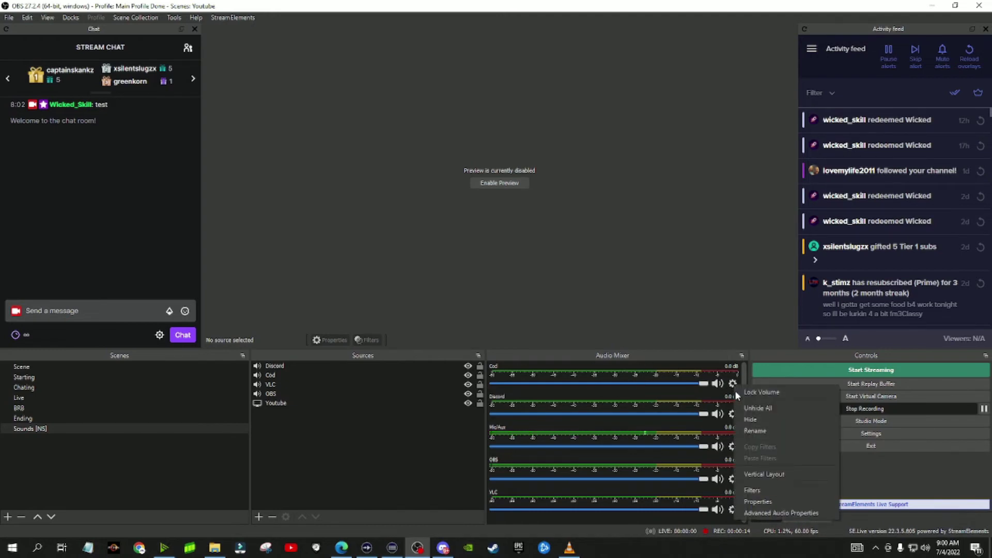
click(759, 512)
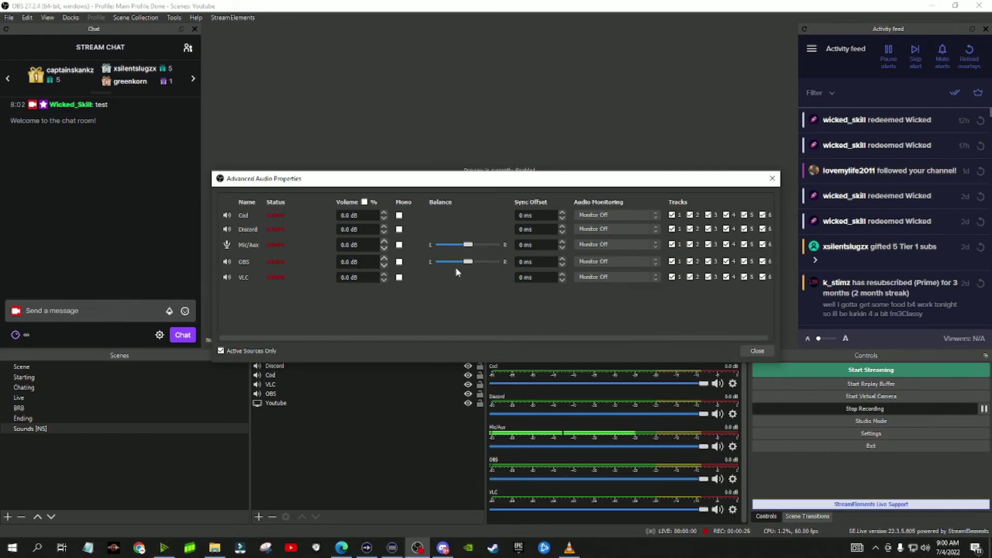
click(672, 262)
key(Escape)
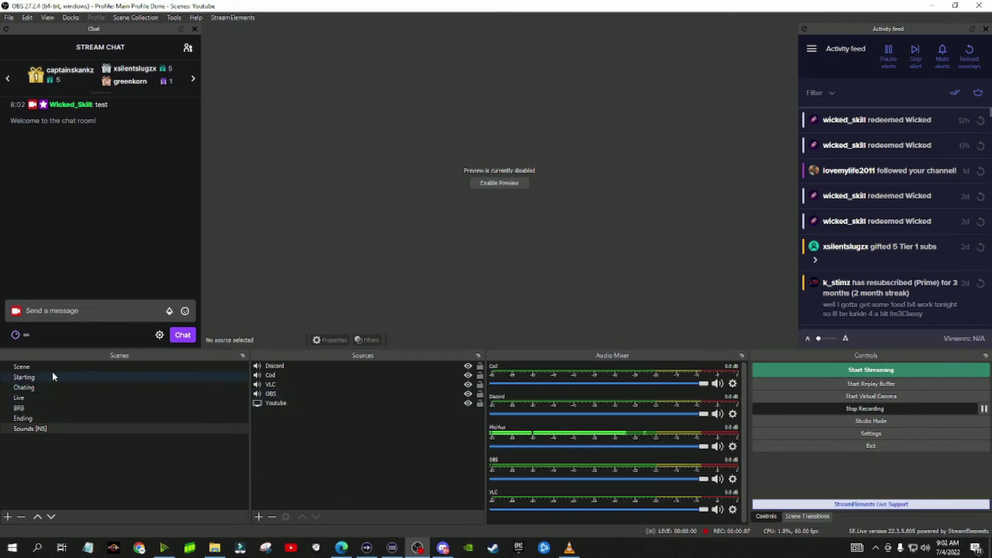
Step: Add the existing Cod application audio capture to the Live scene and start adding another source of that type
click(48, 397)
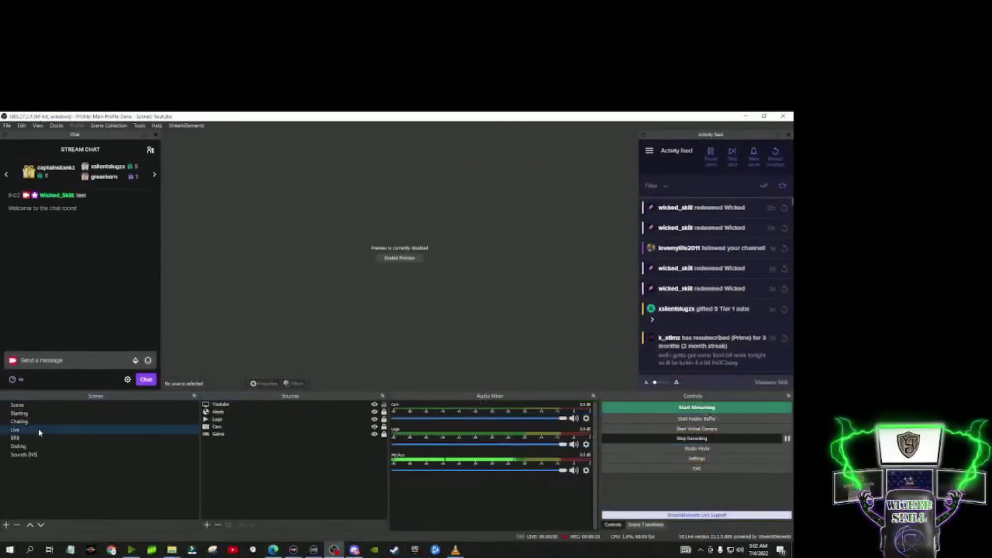
click(207, 525)
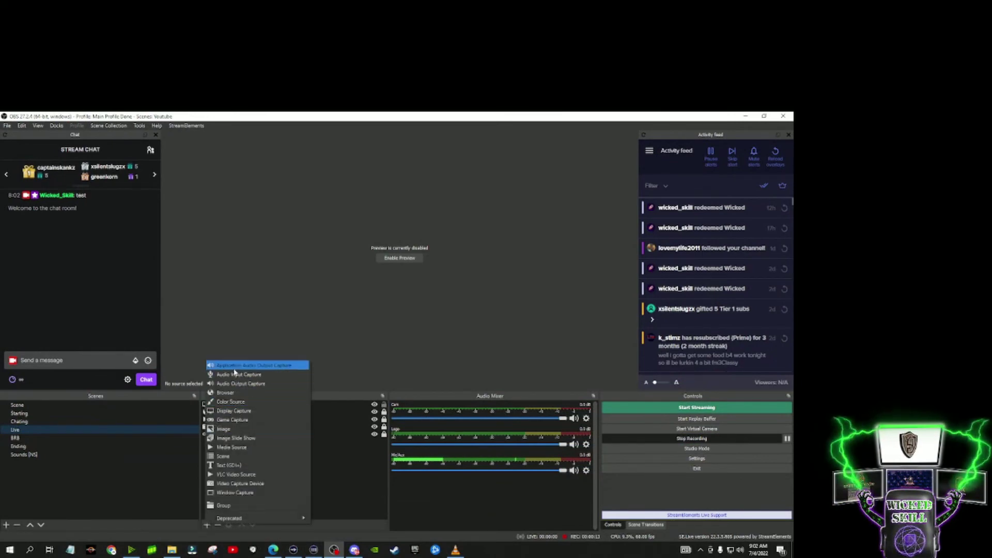
click(235, 366)
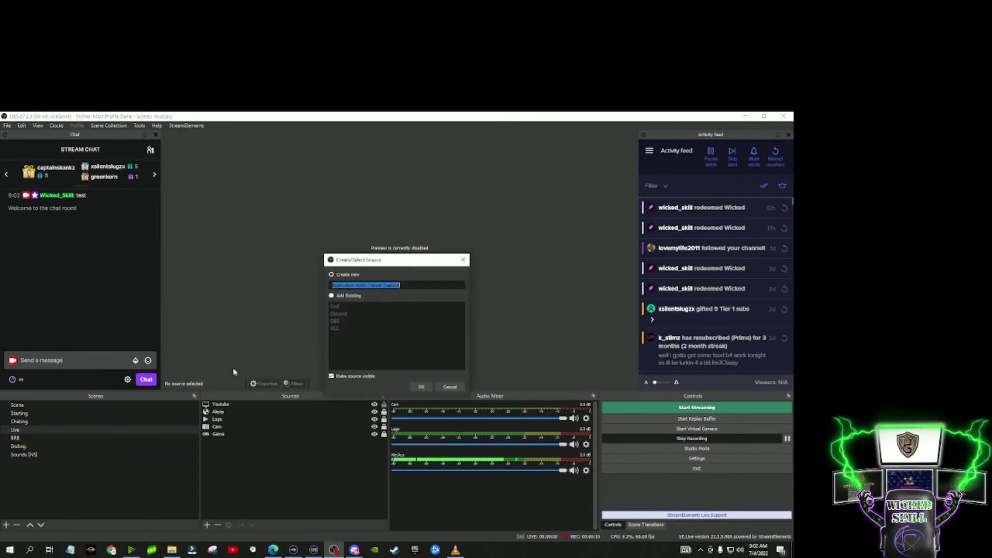
click(331, 296)
click(339, 307)
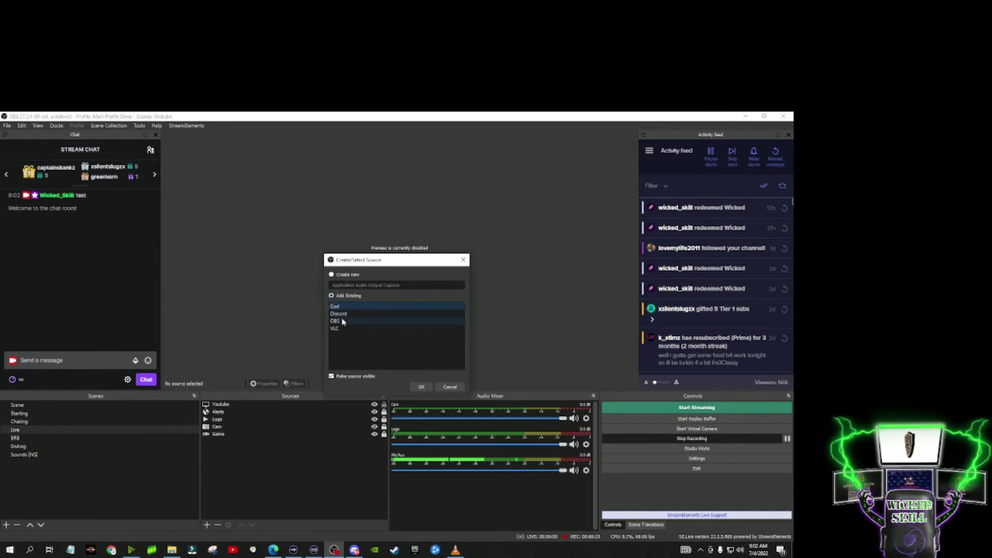
click(418, 387)
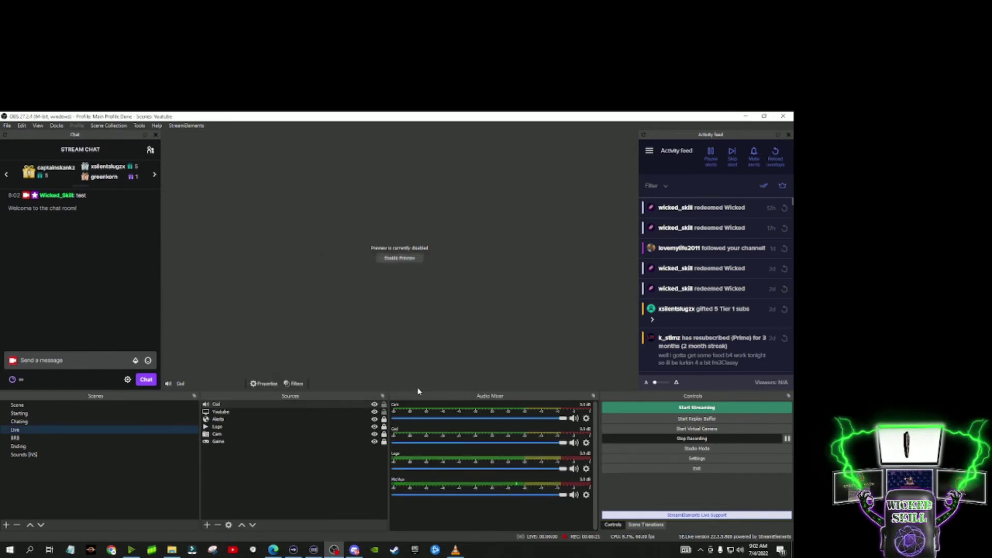
click(206, 526)
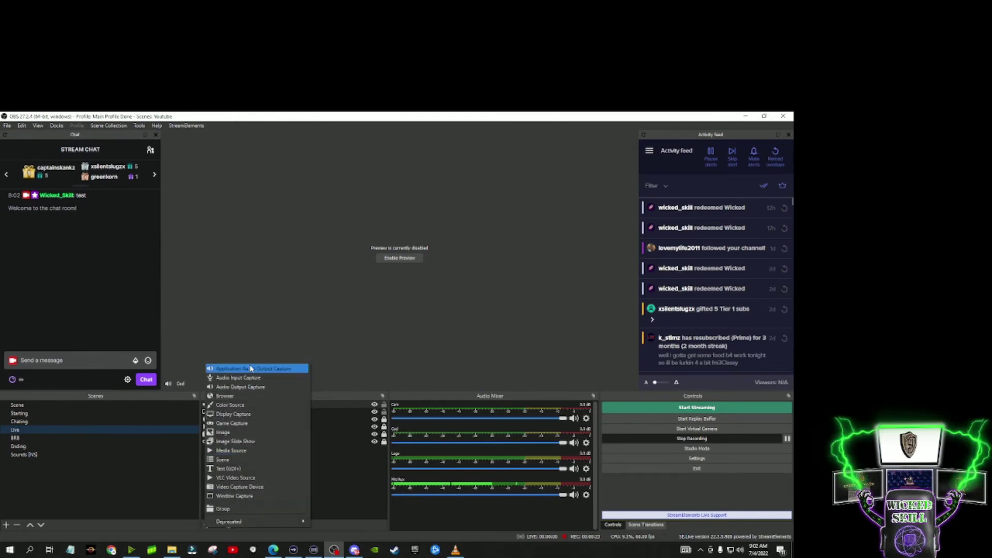
click(231, 368)
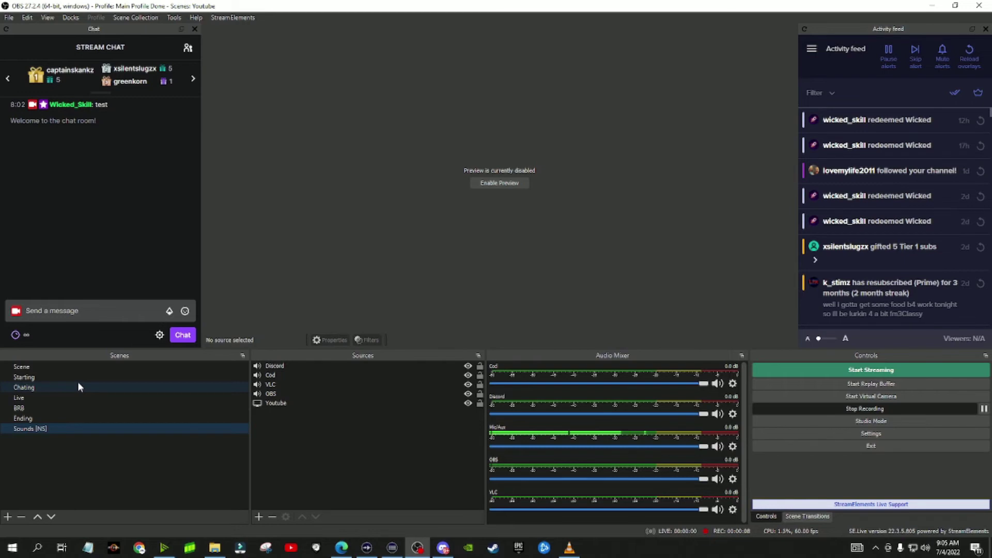
Step: Add a Stinger scene transition named Transition
click(807, 516)
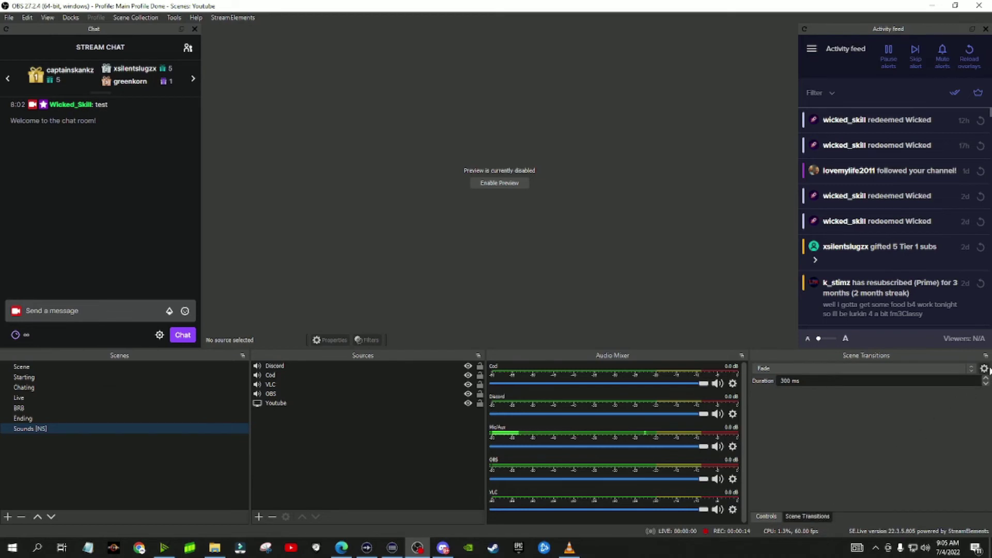
click(958, 367)
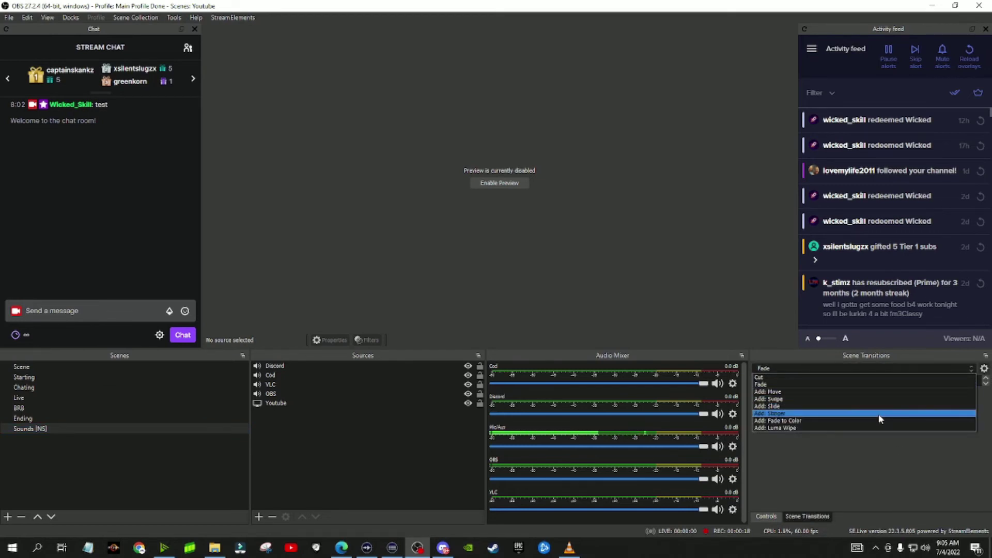
click(879, 414)
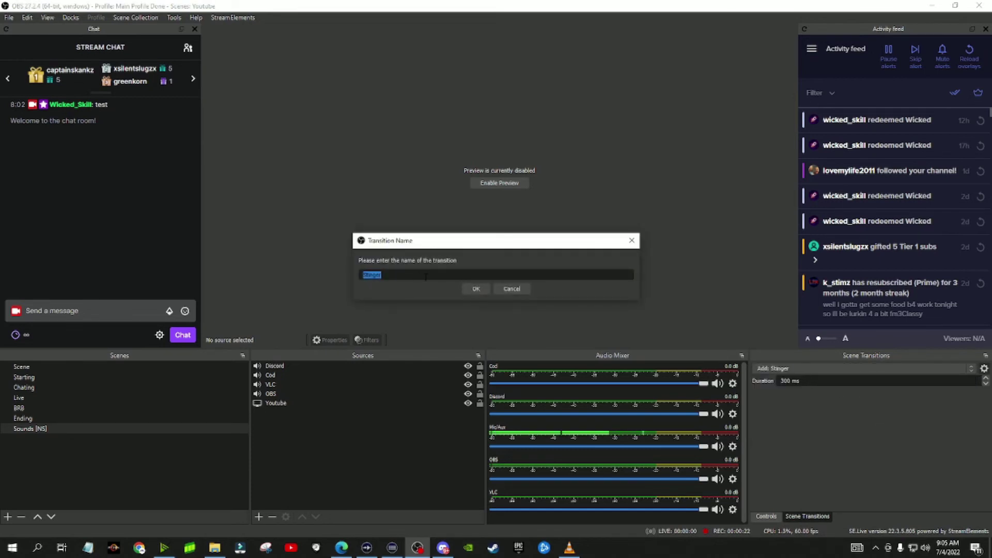
text(Transition)
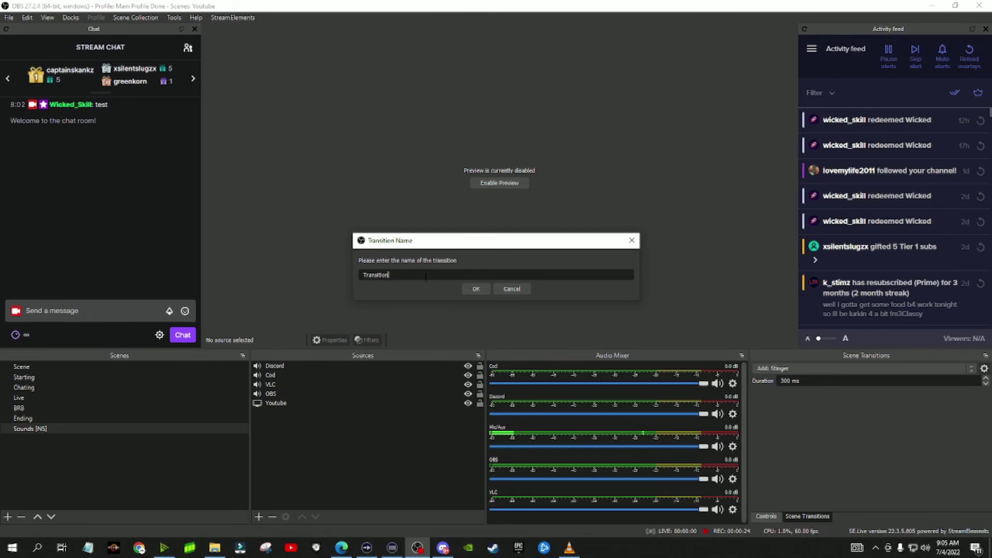
key(Return)
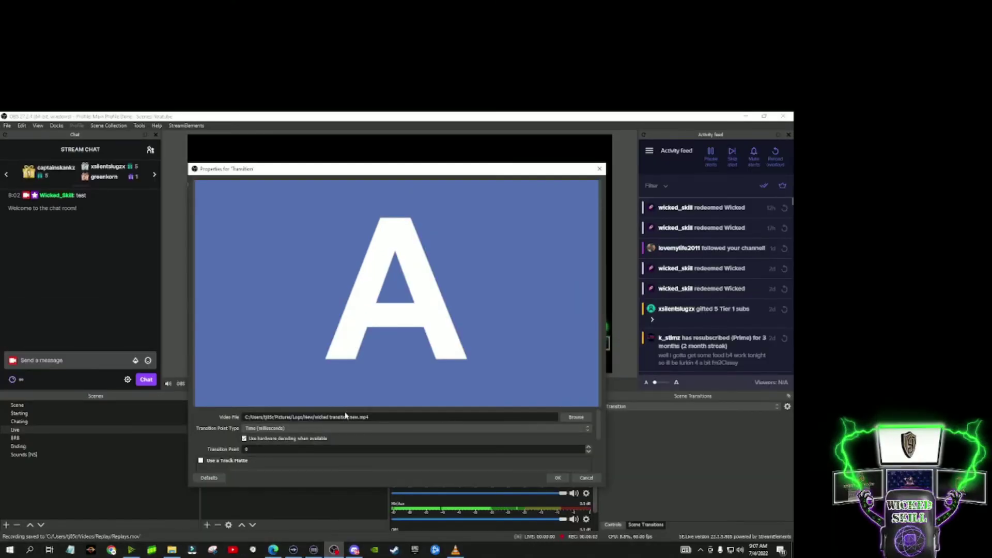
Step: Keep the stinger's audio fade style at "Fade out to transition point then fade in" and accept its properties
drag(350, 410, 354, 307)
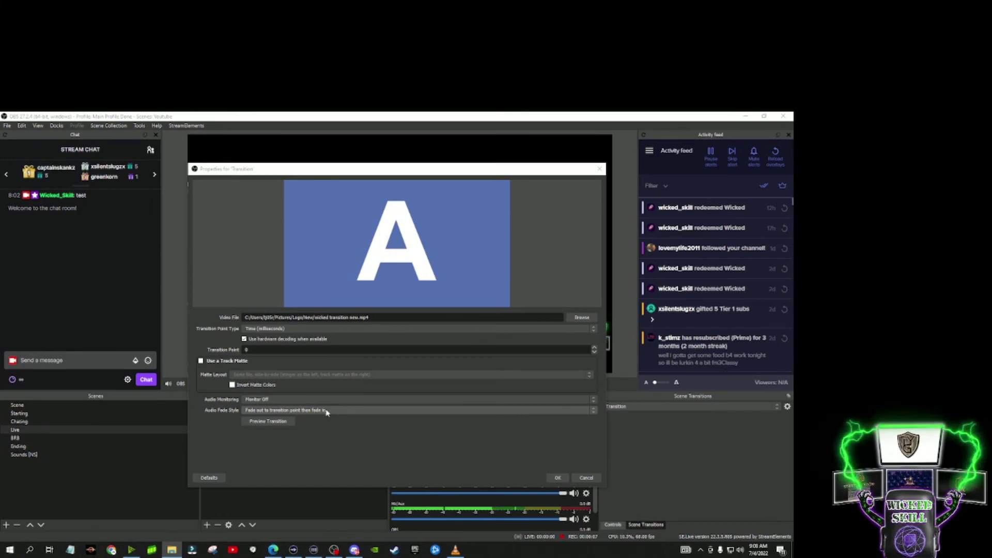
click(327, 411)
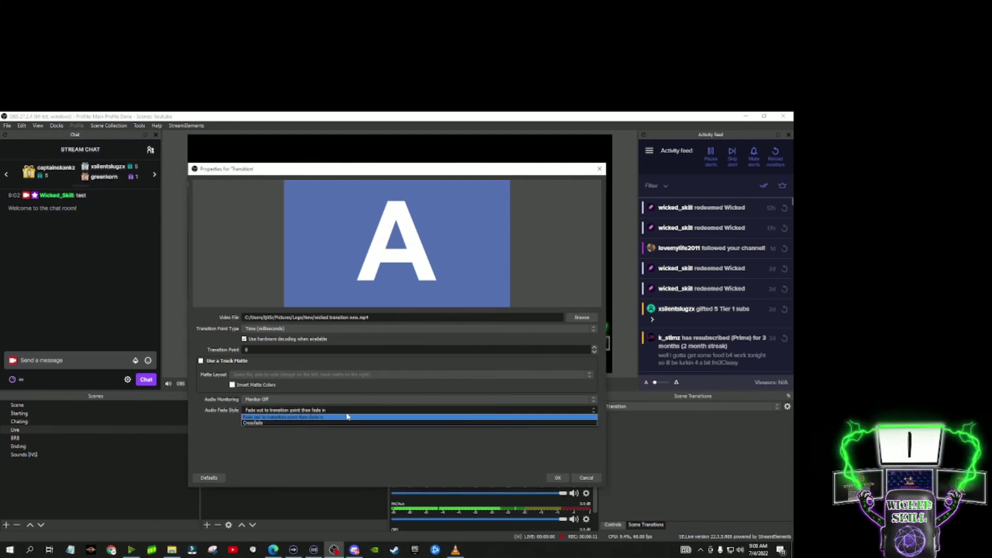
click(249, 418)
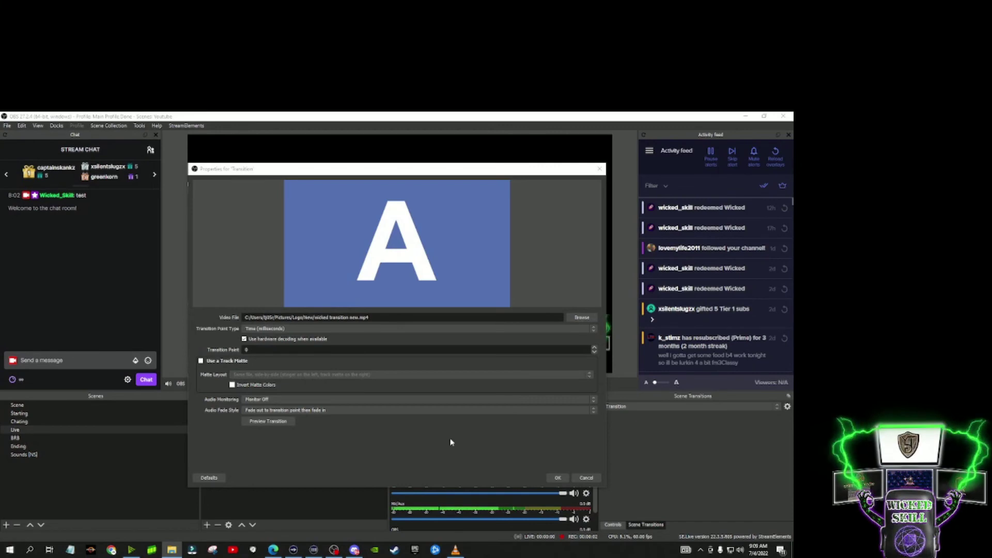
click(551, 480)
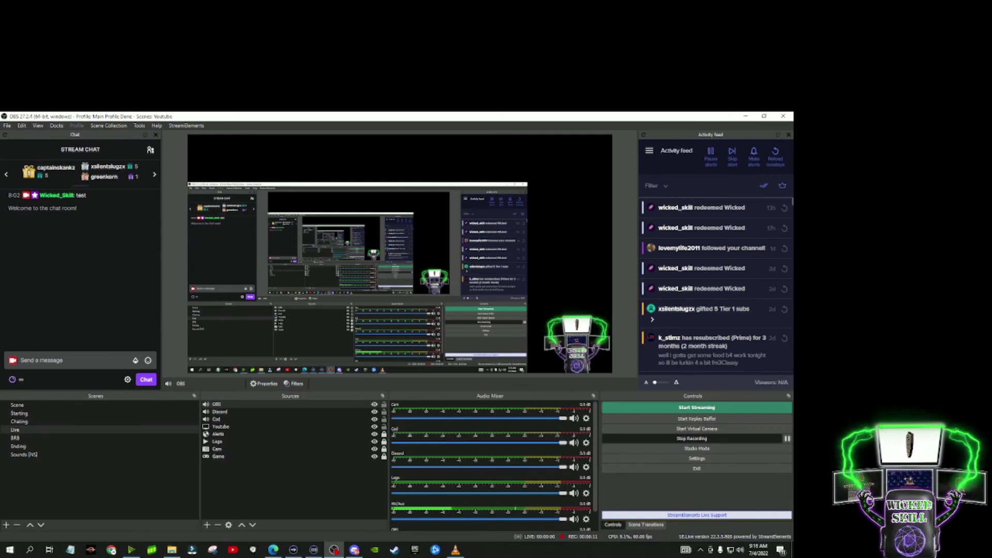
Step: Set the hotkey for switching to the Live scene, trying 1, Ctrl + 1 and finally Alt + 1
click(658, 458)
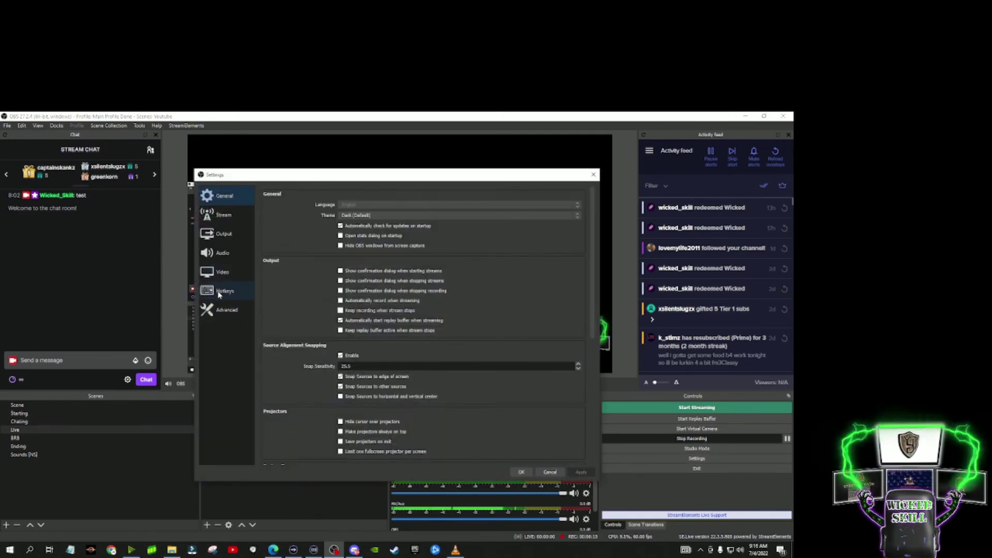
click(219, 293)
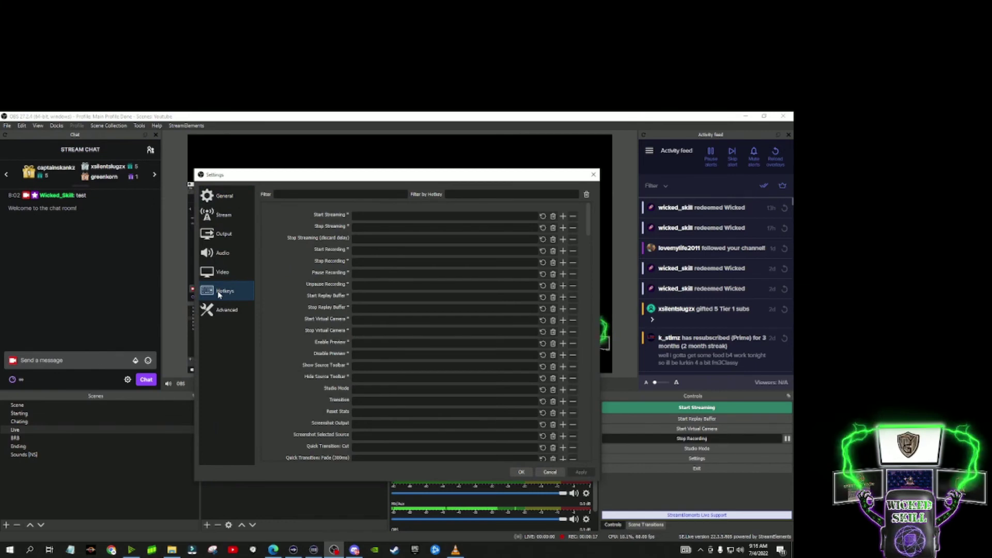
scroll(310, 248, down, 6)
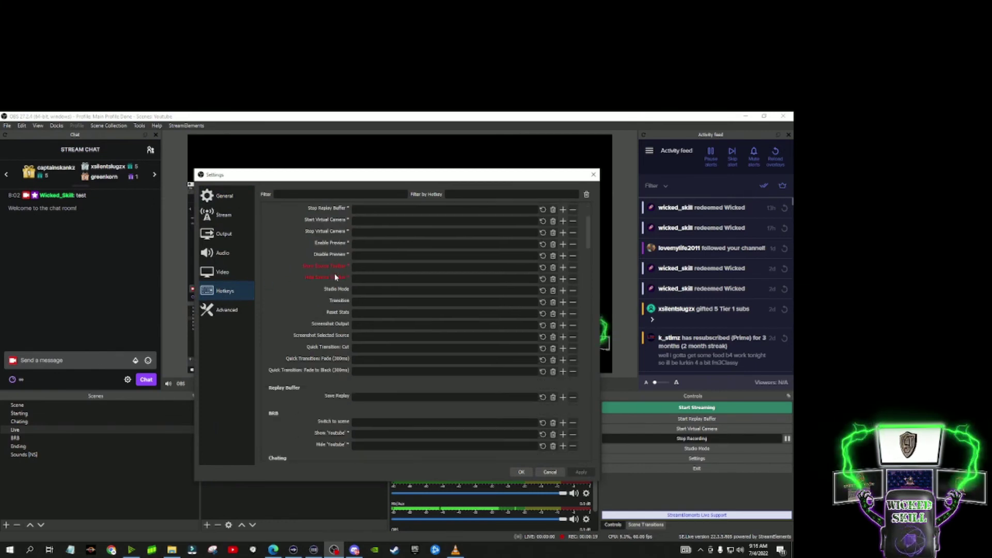
scroll(332, 302, down, 3)
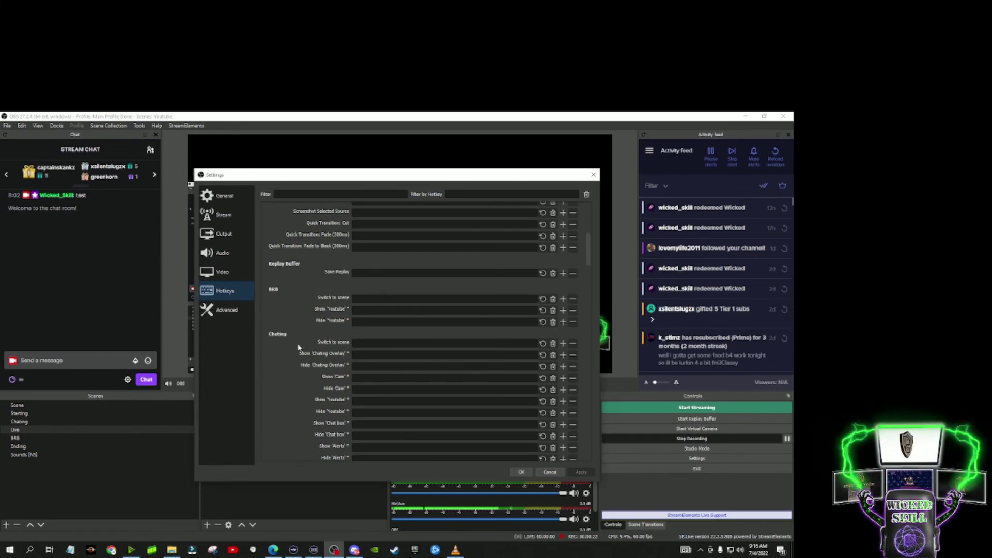
scroll(330, 341, down, 3)
scroll(329, 344, down, 10)
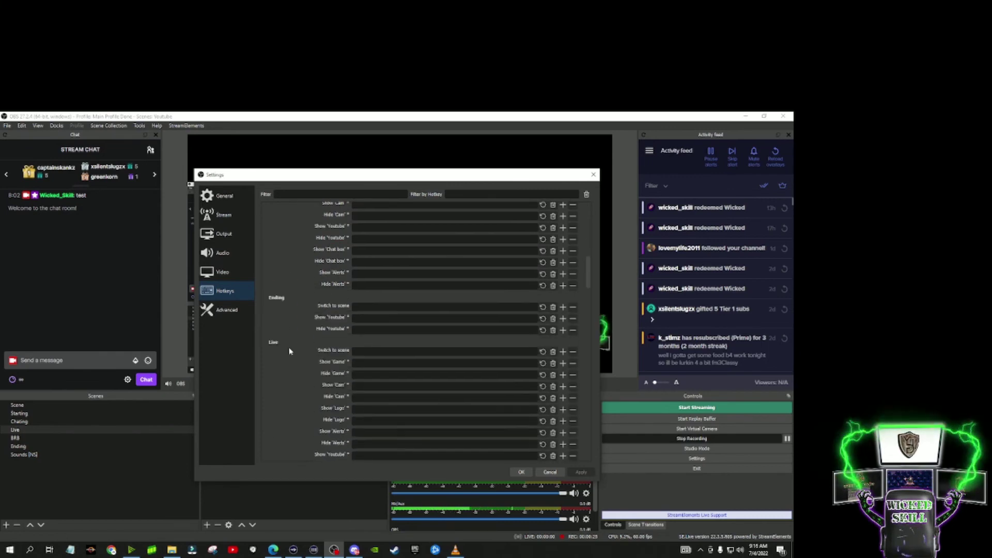
scroll(299, 345, down, 8)
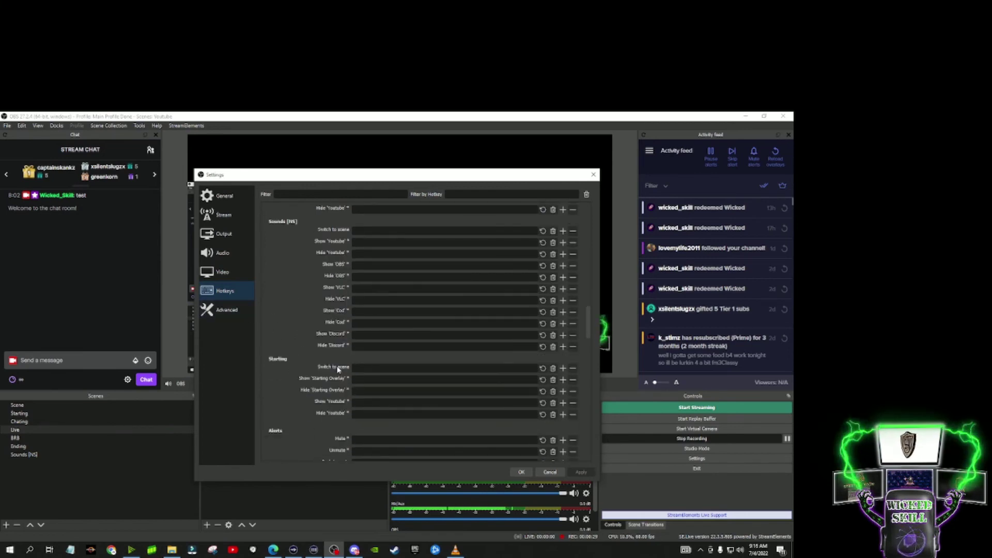
scroll(330, 362, up, 10)
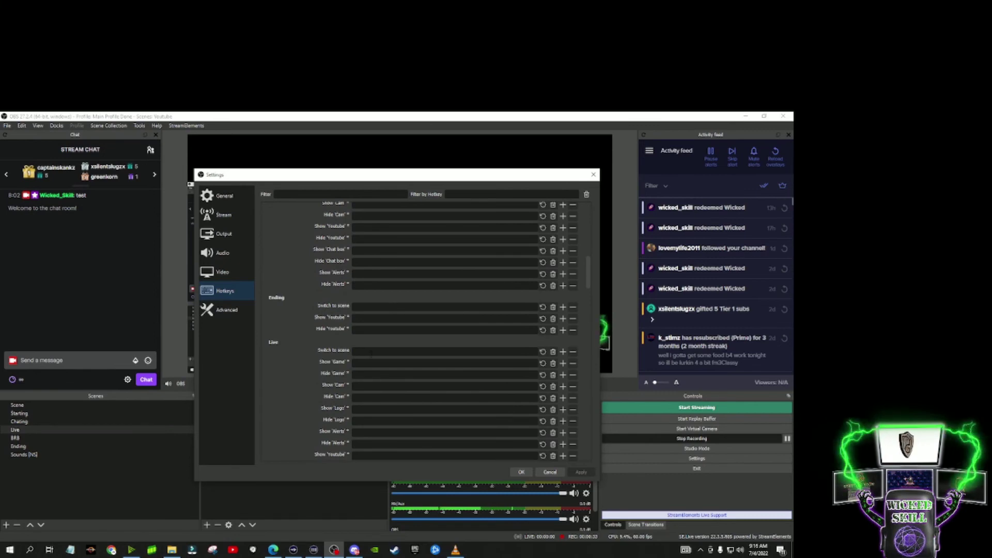
click(371, 352)
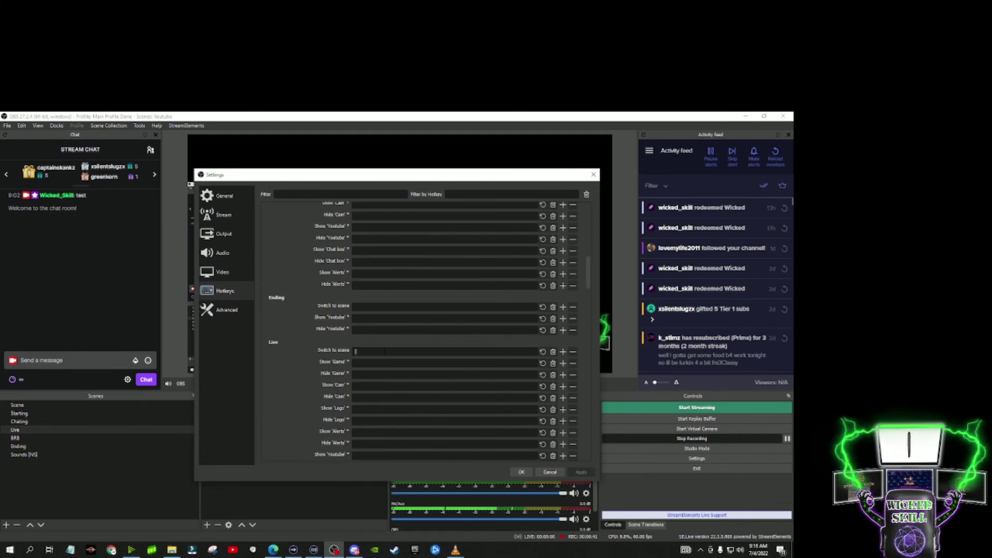
key(1)
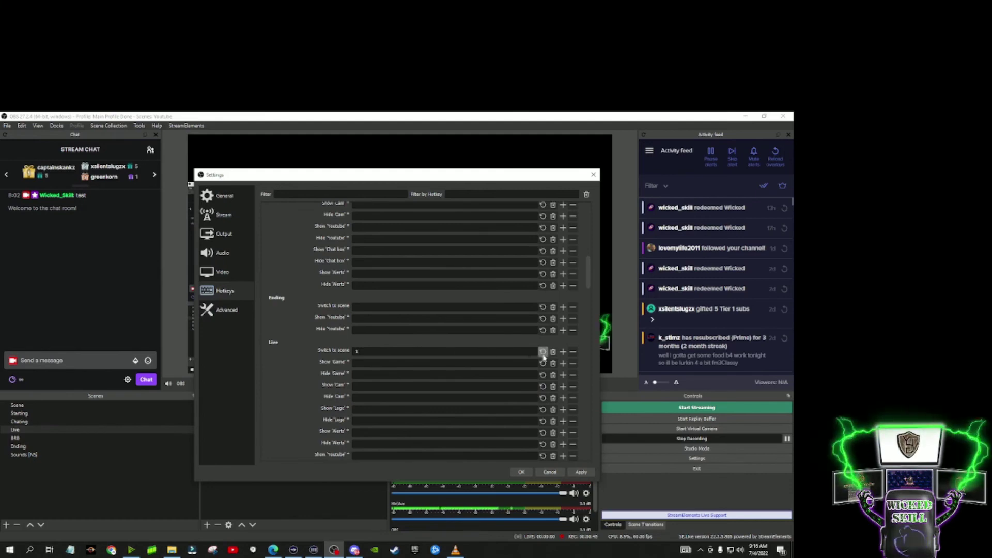
key(ctrl+1)
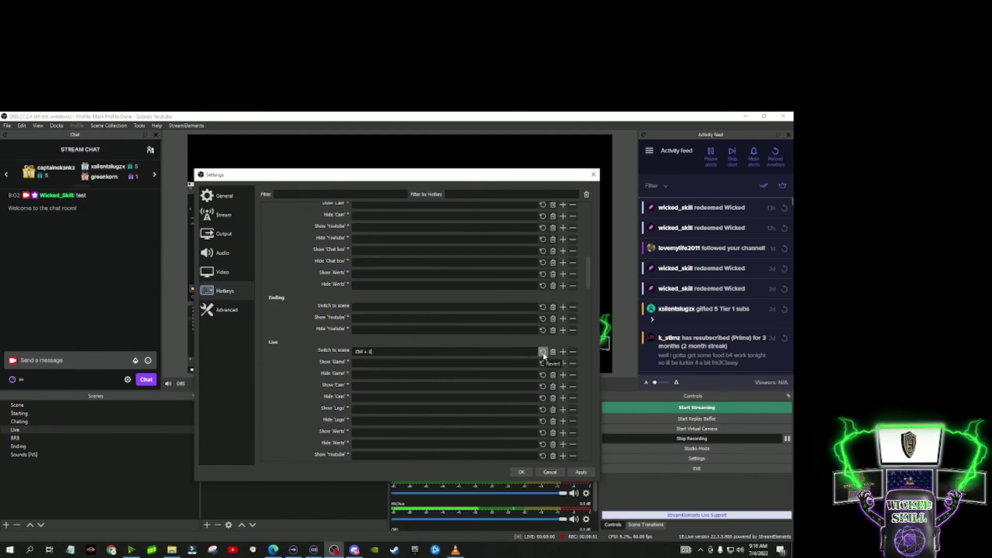
key(alt+1)
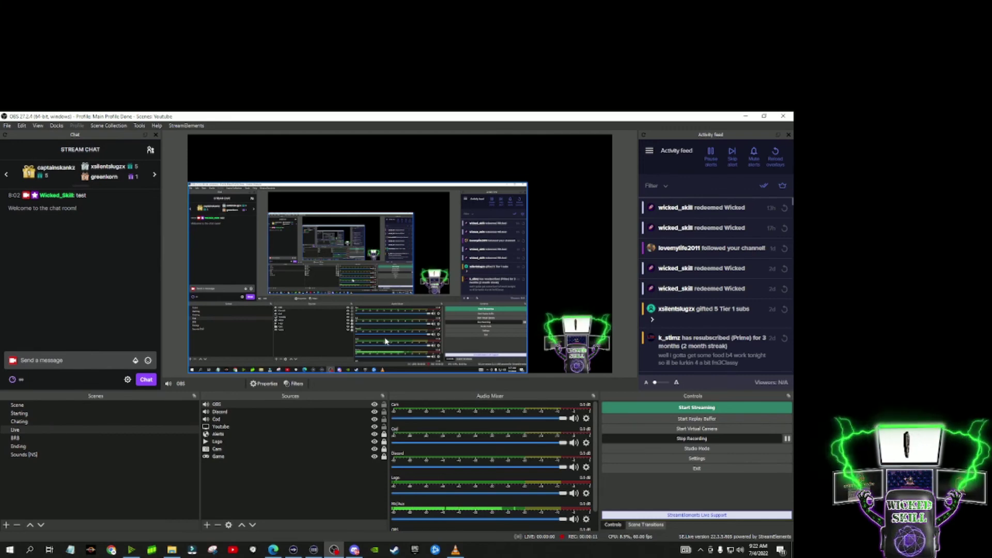
Step: Check the maximum replay time in the replay buffer output settings
click(658, 457)
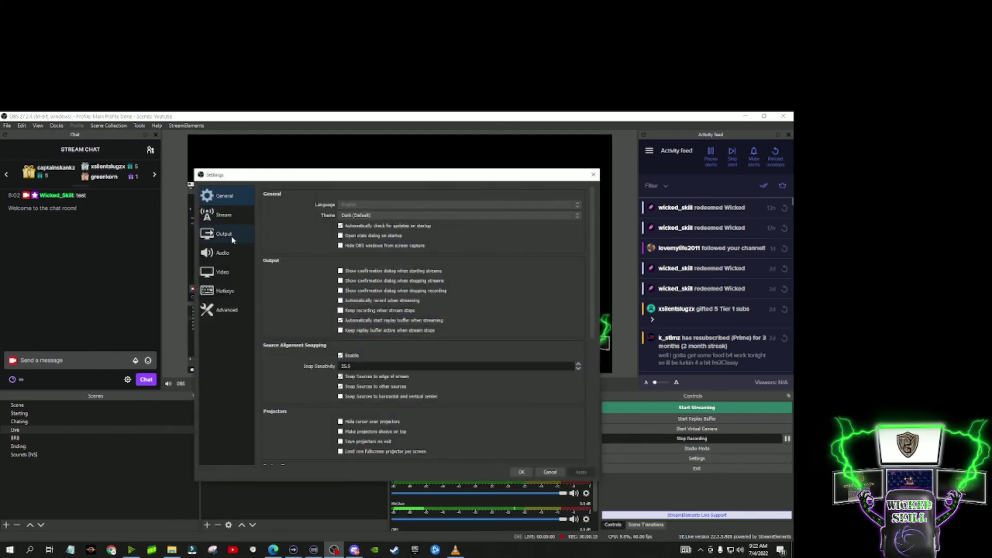
click(224, 233)
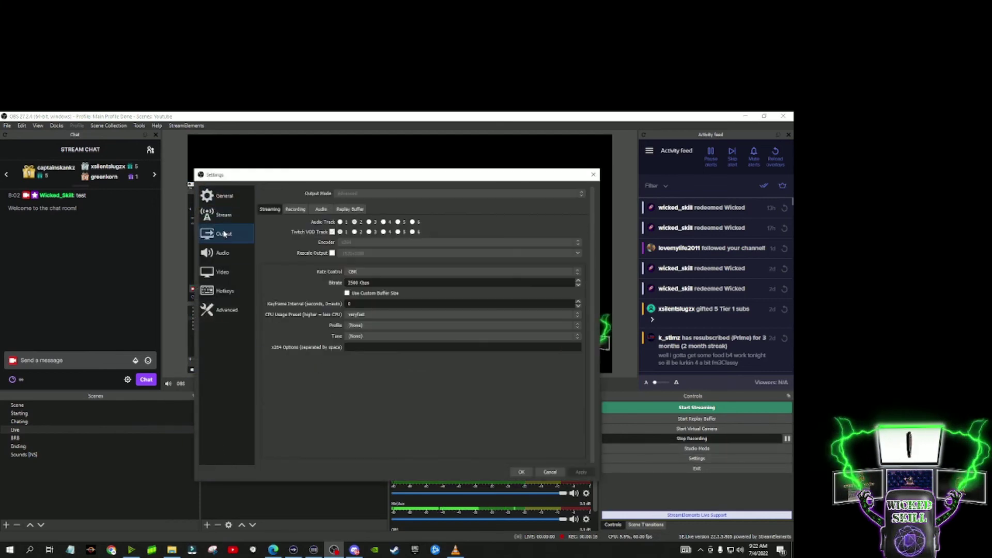
click(360, 209)
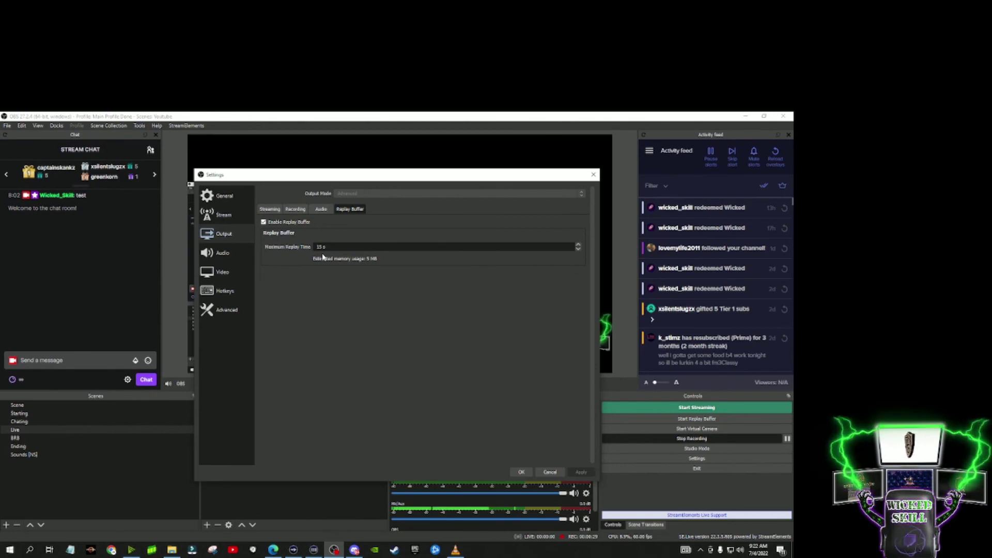
Step: Turn off overwriting existing files in the advanced recording settings, keeping the filename formatting as Replays
click(218, 312)
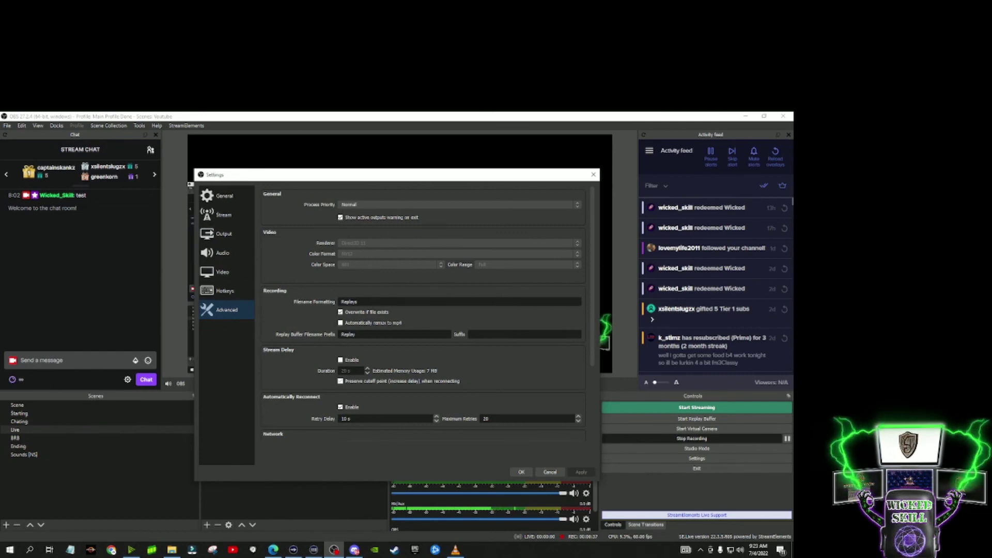
drag(358, 302, 329, 303)
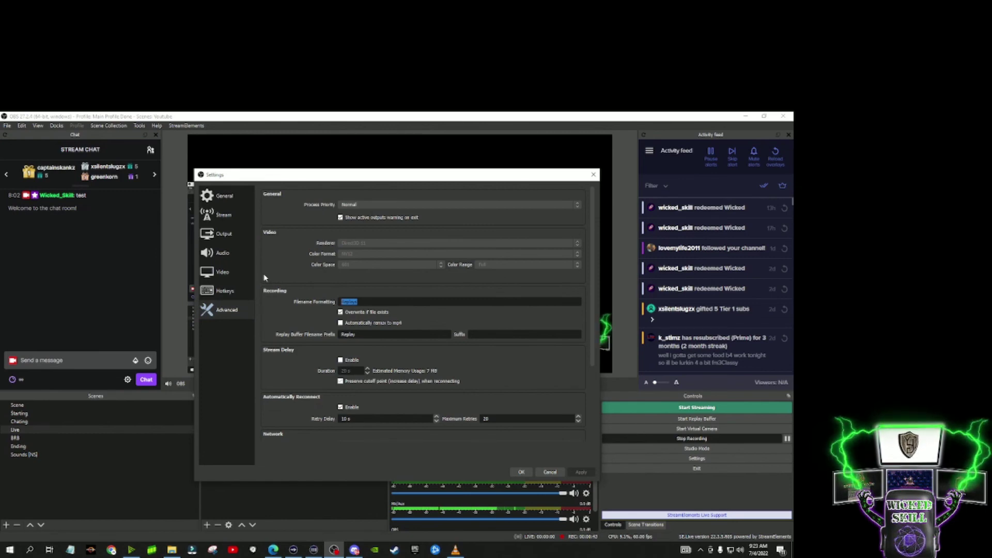
click(341, 312)
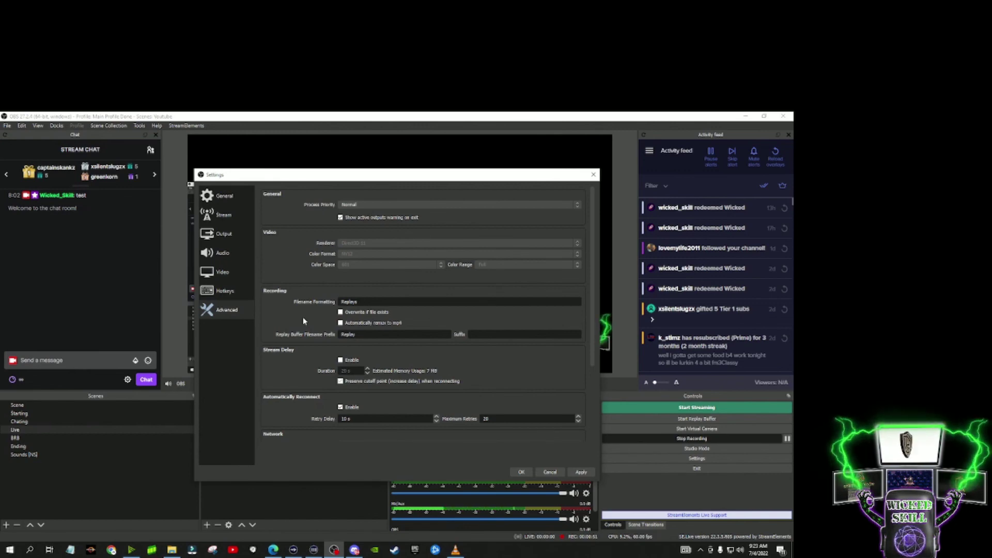
scroll(340, 289, down, 1)
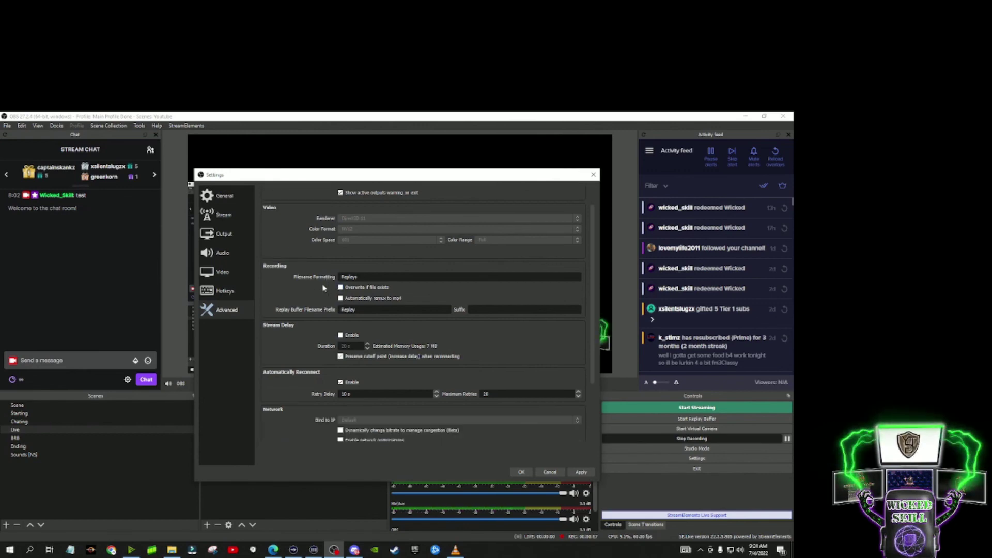
Step: Review the recording path in the recording output settings and apply the changed settings
click(229, 235)
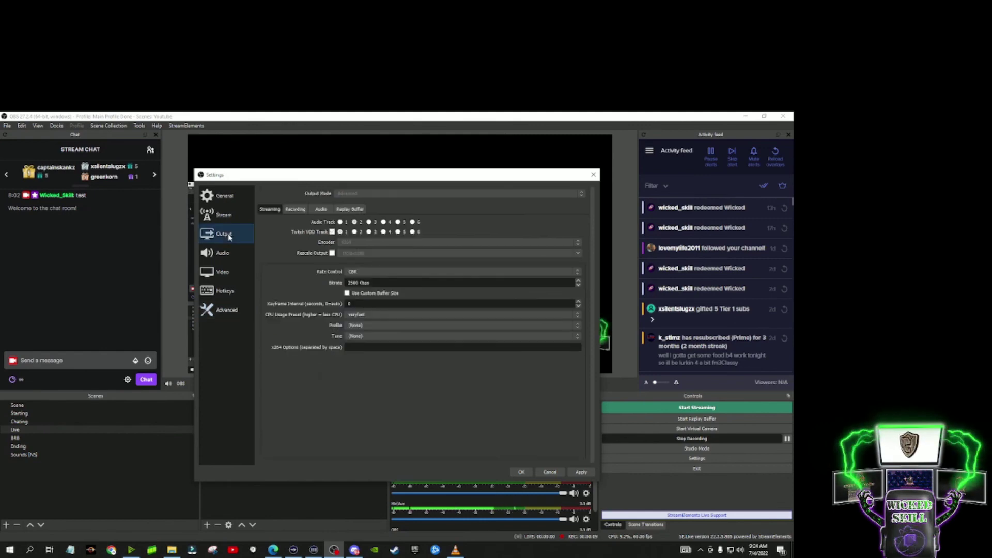
click(294, 210)
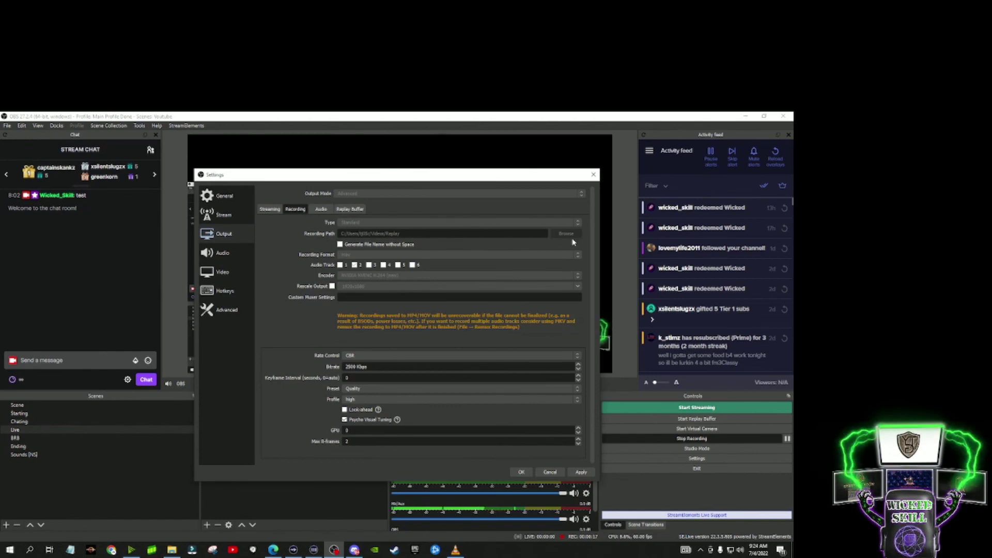
click(582, 473)
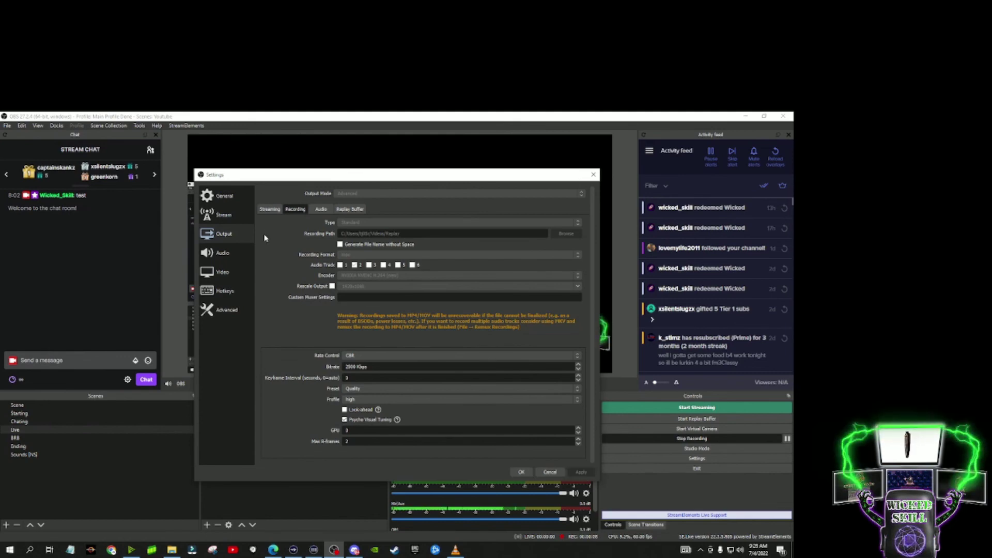
Step: Locate the Save Replay hotkey under Replay Buffer and close the settings without assigning one
click(223, 296)
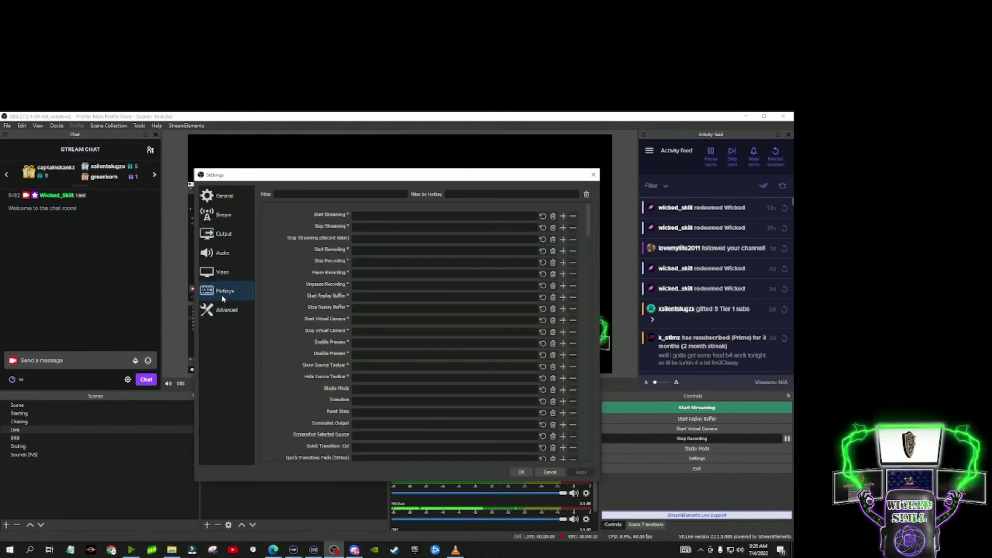
scroll(341, 299, down, 4)
scroll(341, 300, down, 3)
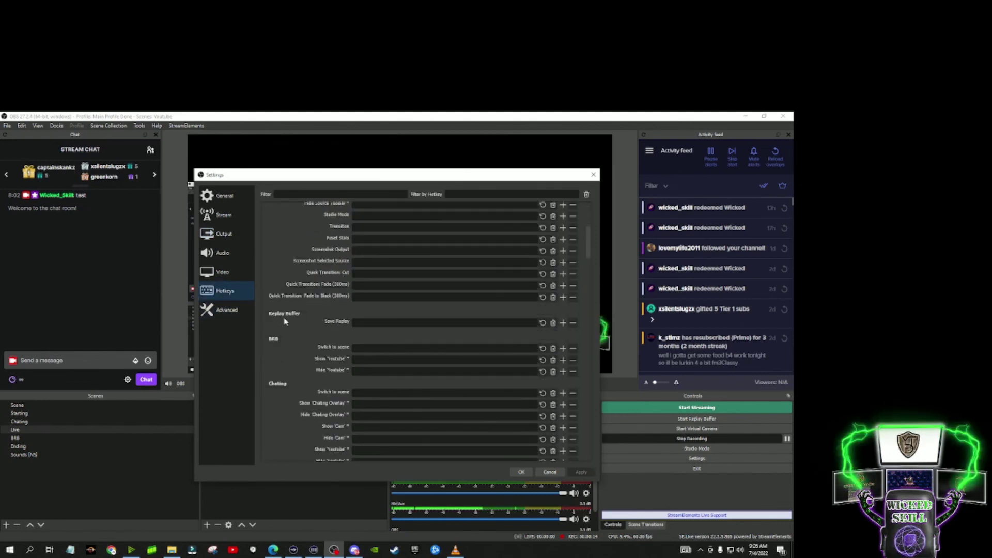
click(379, 325)
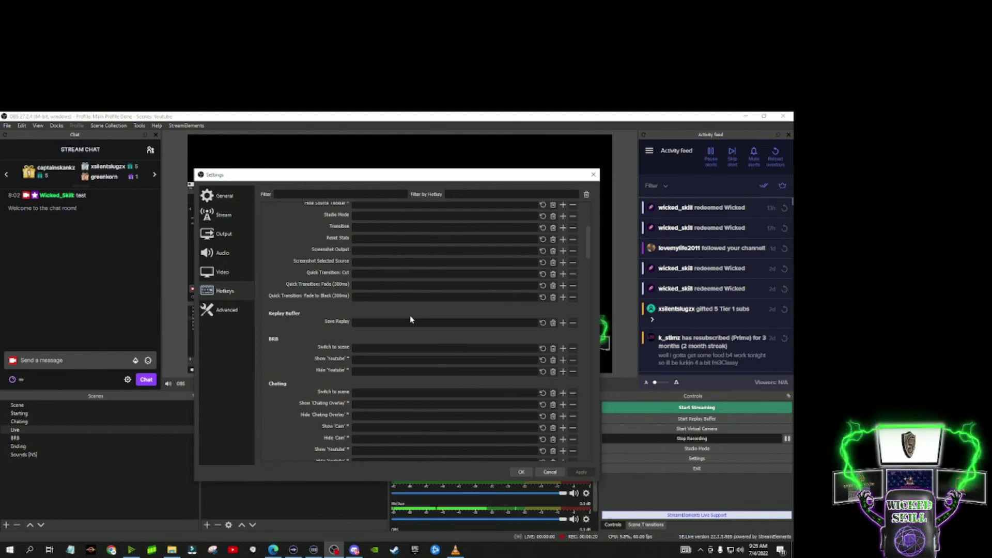
key(Escape)
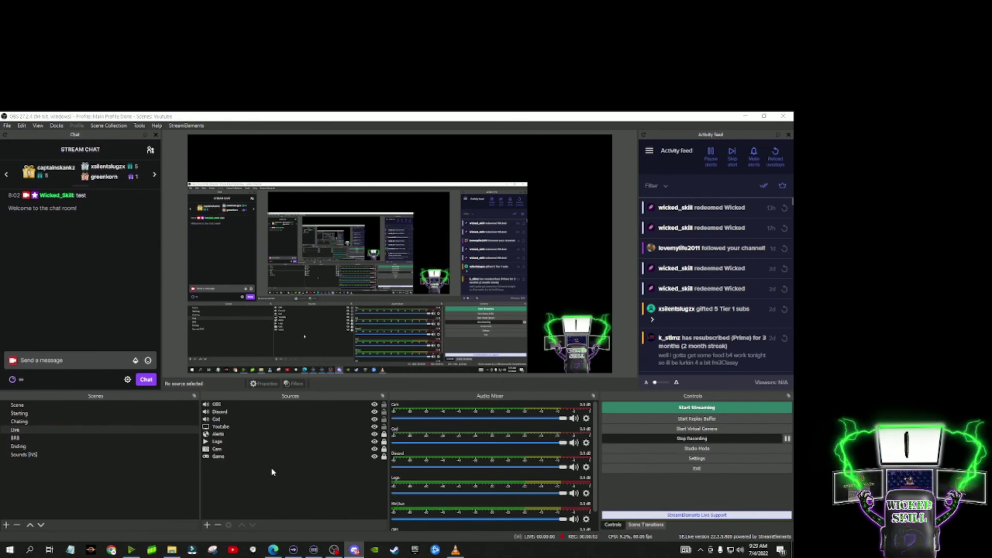
Step: Open the stream settings to examine the streaming service and server options
click(663, 459)
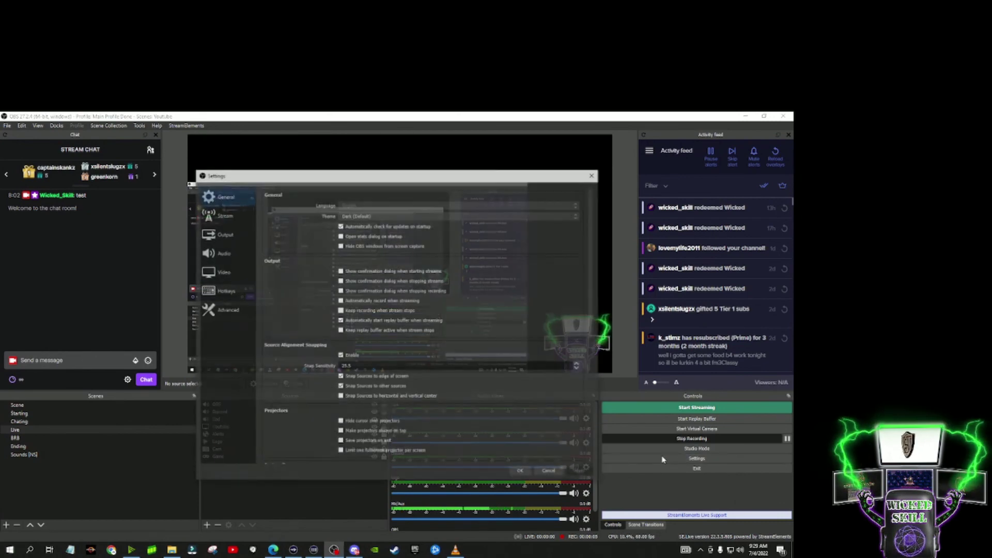
click(221, 217)
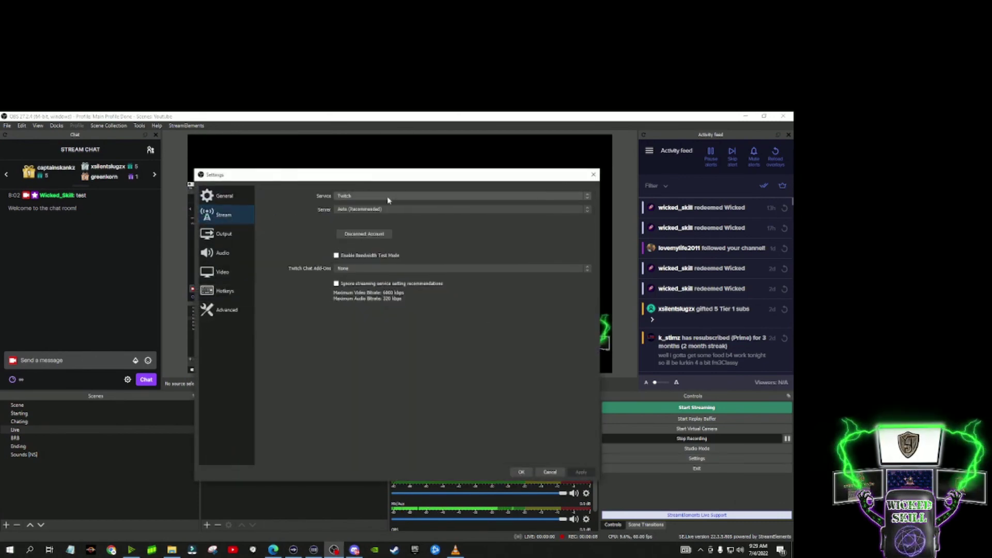